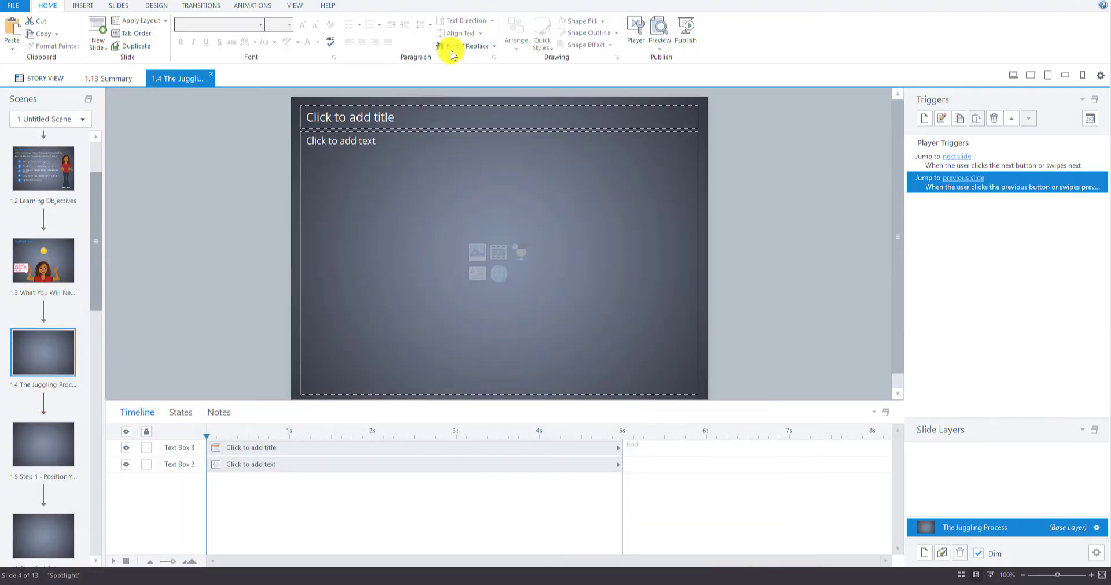
Step: Enter 'The Juggling Process' as the slide 1.4 title, bold it, and open More Colors for its text
{"action": "left_click", "coordinate": [357, 122]}
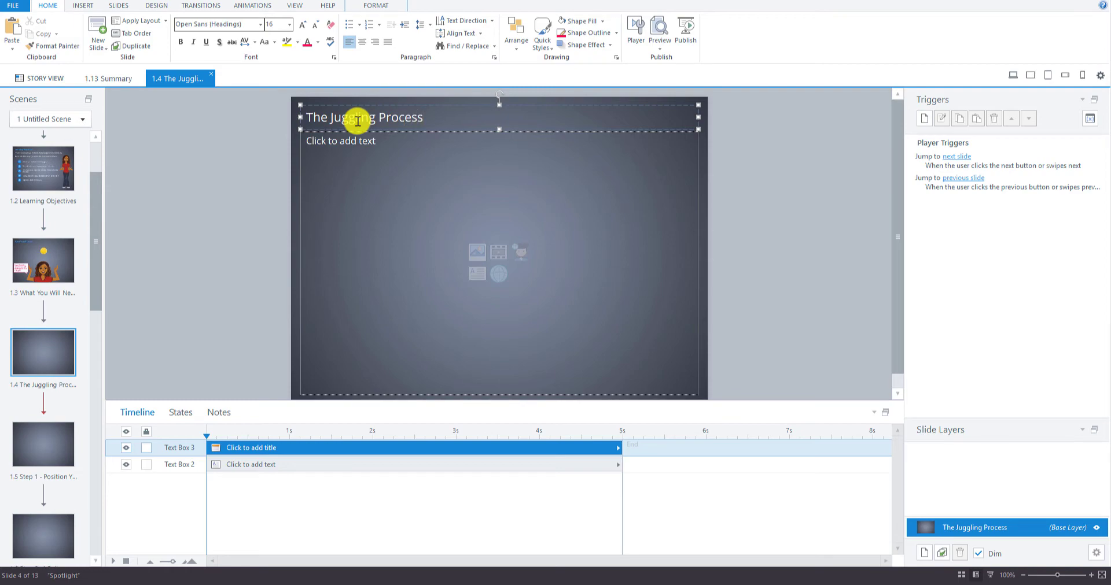
{"action": "left_click_drag", "start_coordinate": [427, 117], "coordinate": [295, 120]}
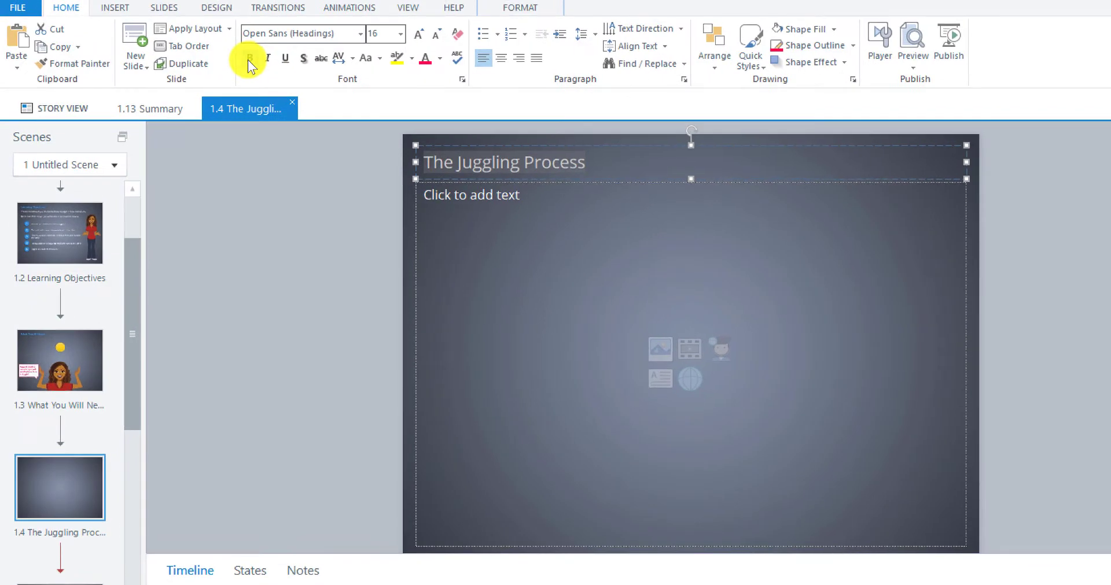
{"action": "left_click", "coordinate": [184, 43]}
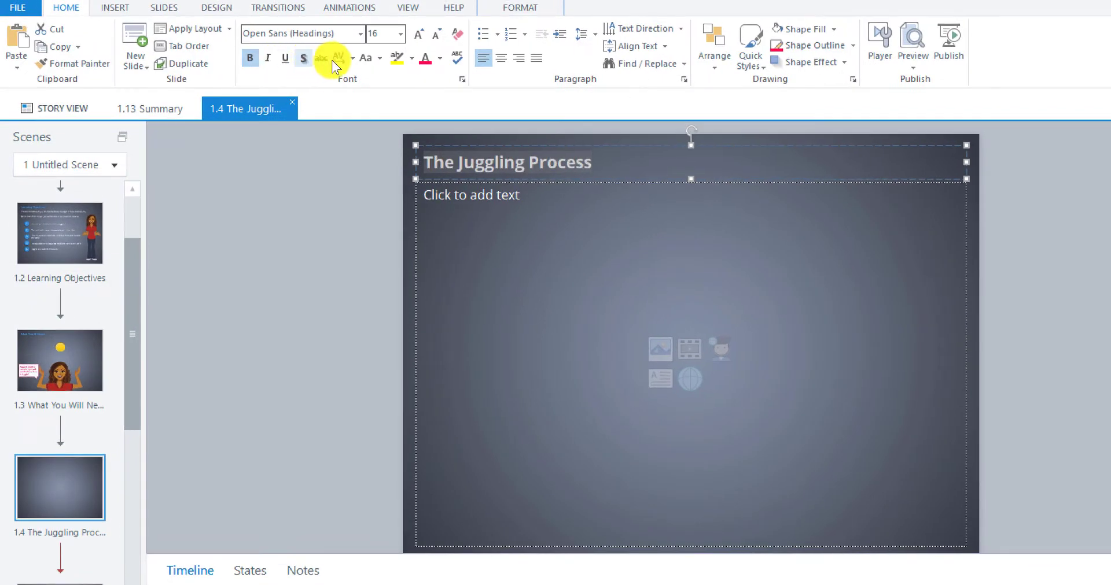
{"action": "left_click", "coordinate": [440, 66]}
{"action": "left_click", "coordinate": [472, 200]}
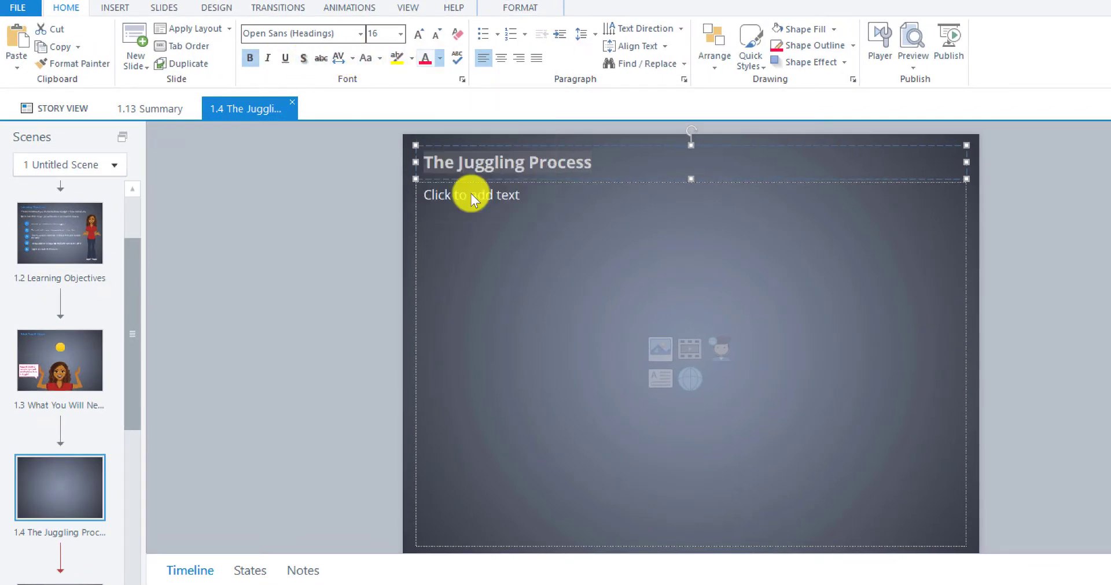
Step: Colour the title with the saved custom blue and delete the empty body placeholder
{"action": "left_click", "coordinate": [587, 446]}
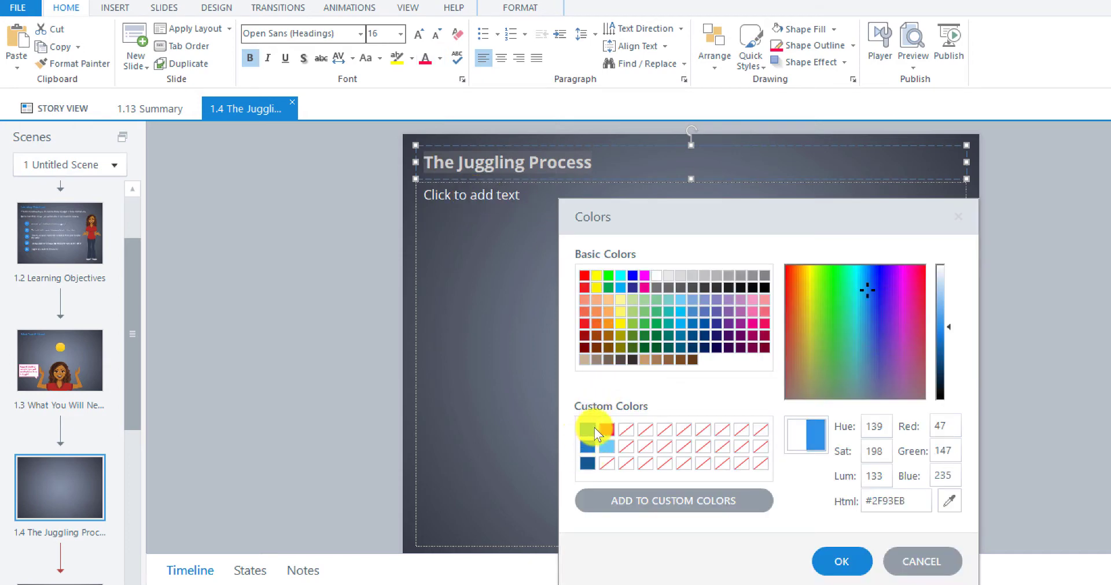
{"action": "left_click", "coordinate": [841, 562]}
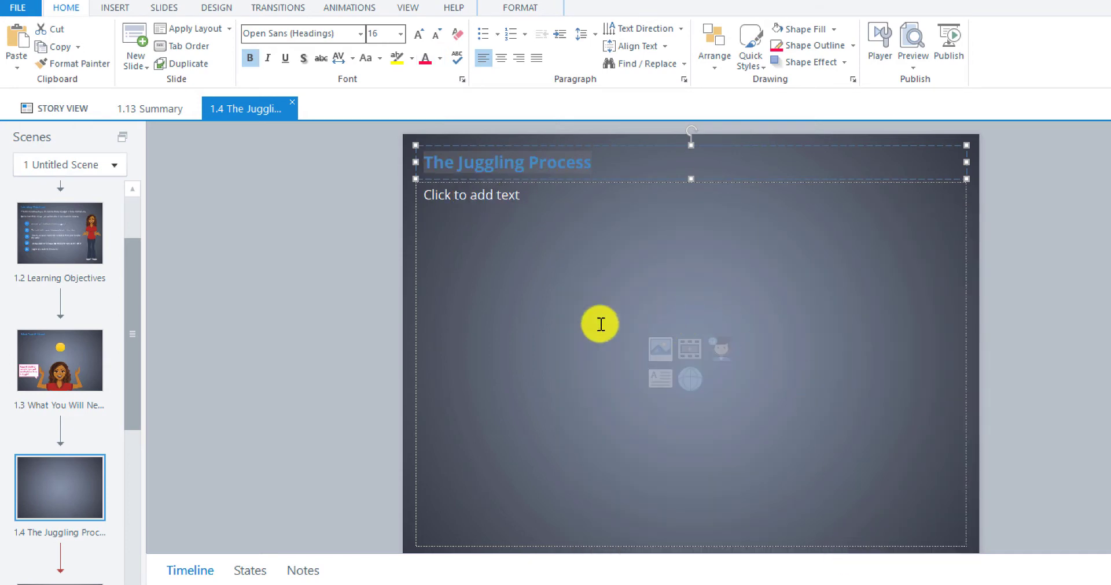
{"action": "left_click", "coordinate": [599, 325]}
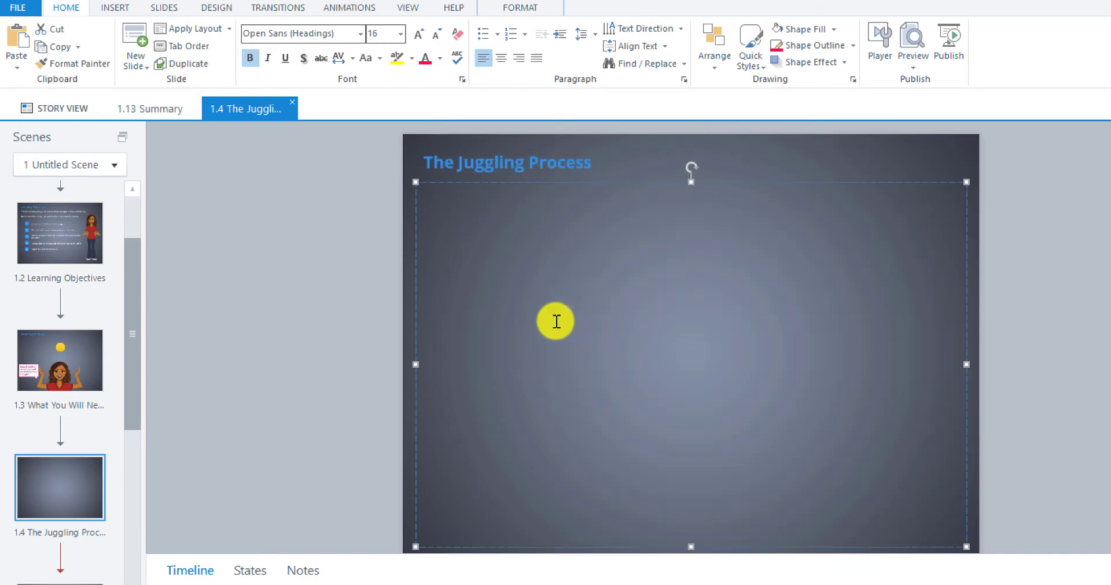
{"action": "left_click", "coordinate": [716, 163]}
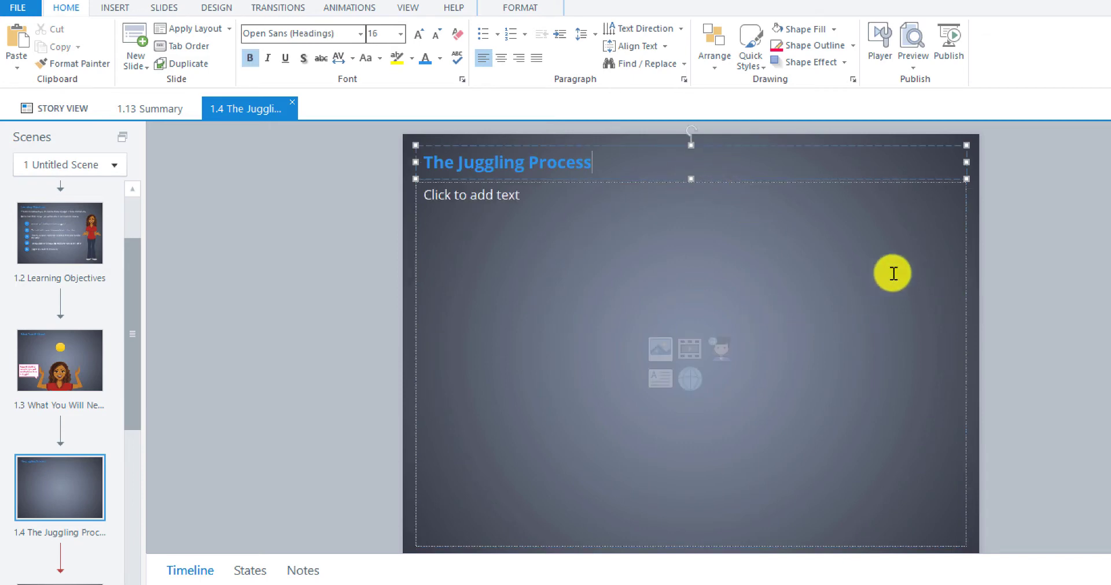
{"action": "left_click", "coordinate": [965, 217]}
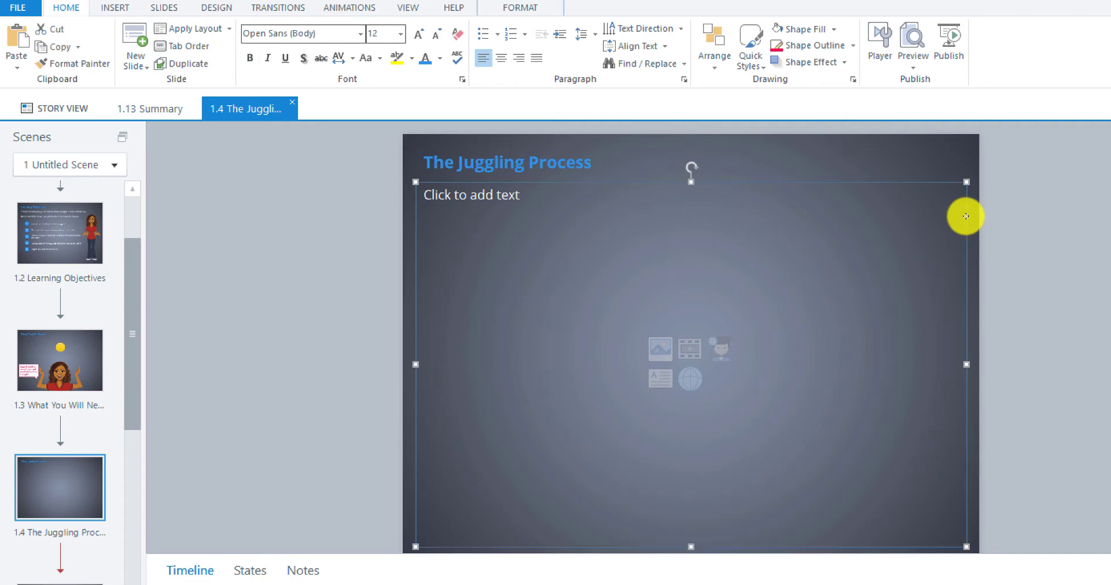
{"action": "key", "text": "Delete"}
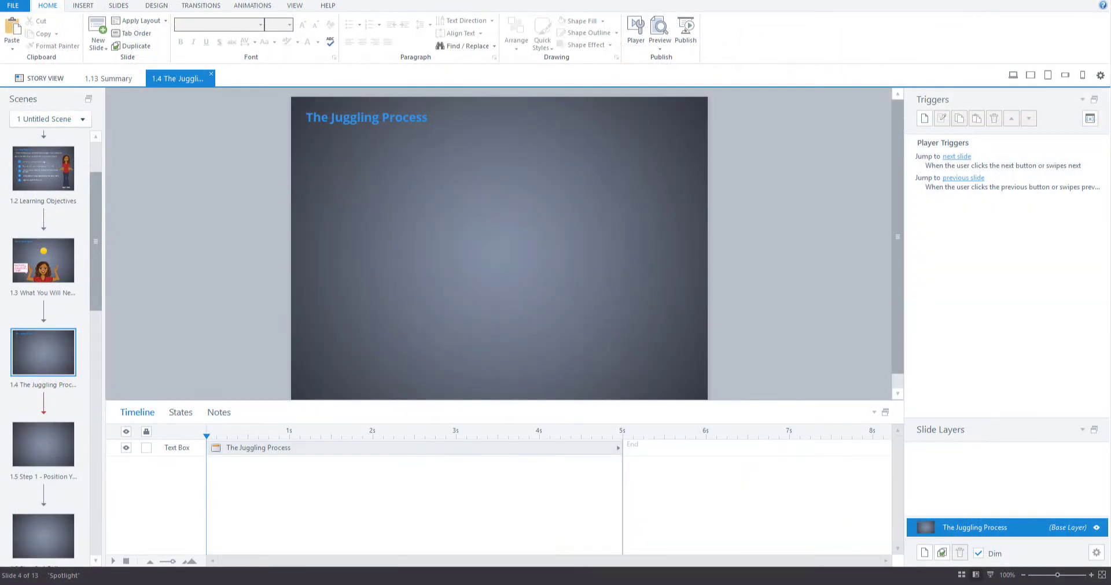
Step: Choose the second style in the Insert tab's Button gallery
{"action": "left_click", "coordinate": [144, 547]}
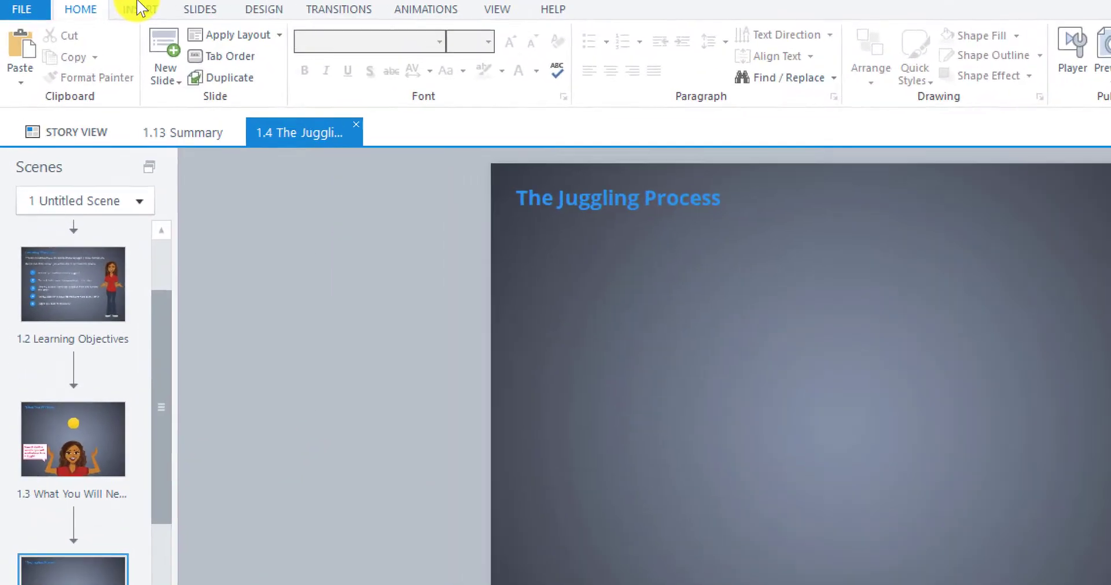
{"action": "left_click", "coordinate": [139, 8]}
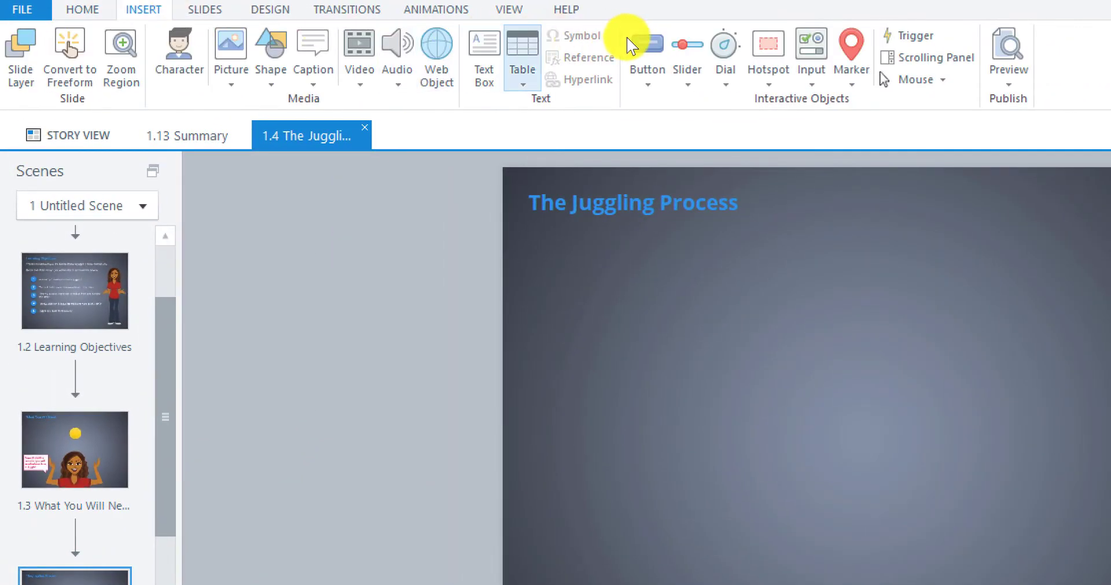
{"action": "left_click", "coordinate": [653, 88]}
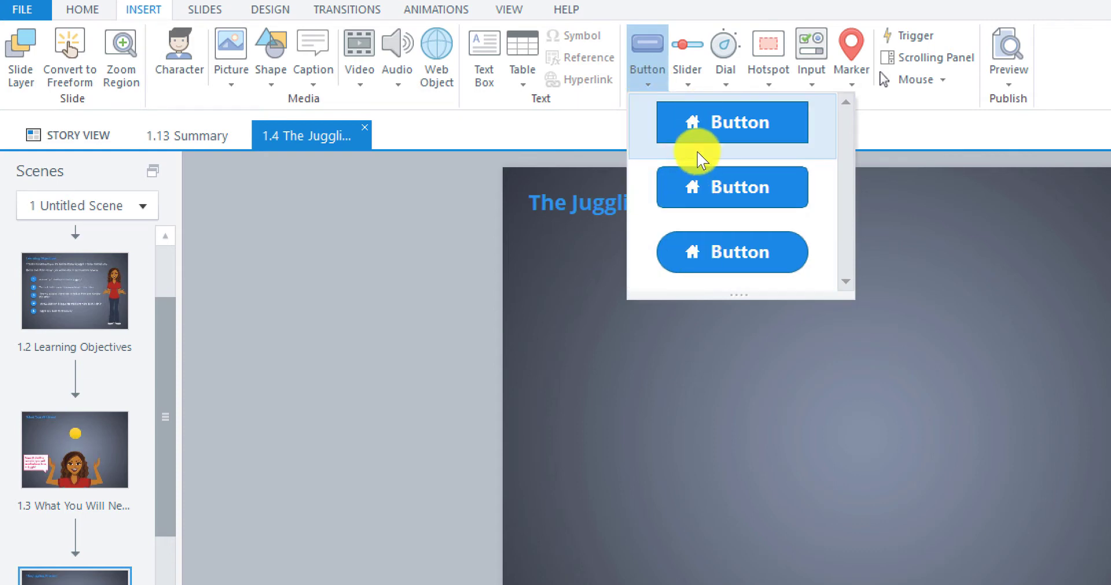
{"action": "left_click", "coordinate": [703, 189]}
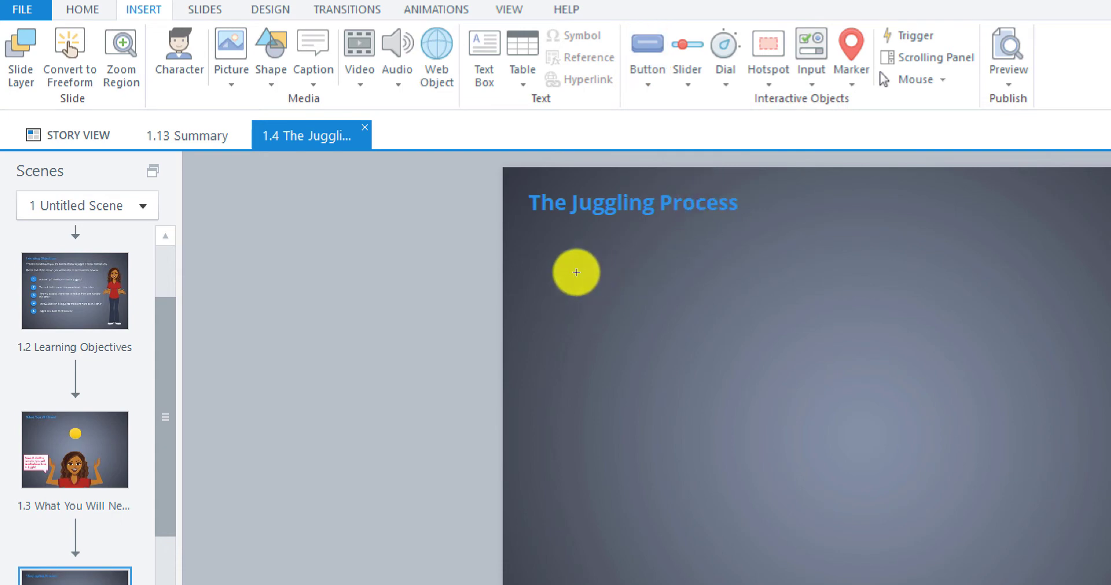
Step: Draw a 152 × 48 px button labelled 'Step 1' beneath the title
{"action": "left_click_drag", "start_coordinate": [554, 253], "coordinate": [632, 305]}
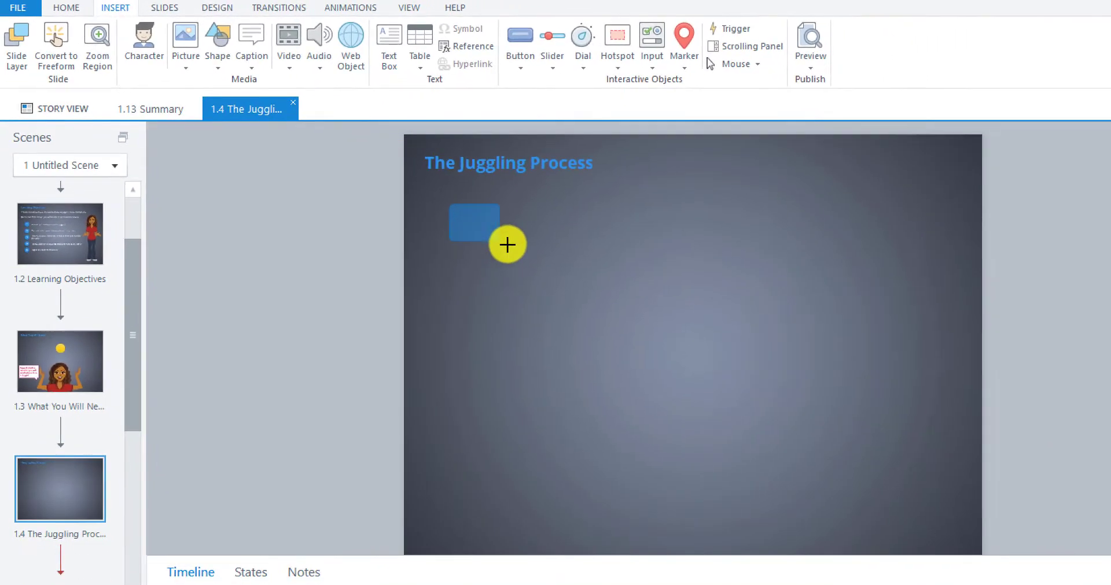
{"action": "left_click_drag", "start_coordinate": [507, 244], "coordinate": [569, 245]}
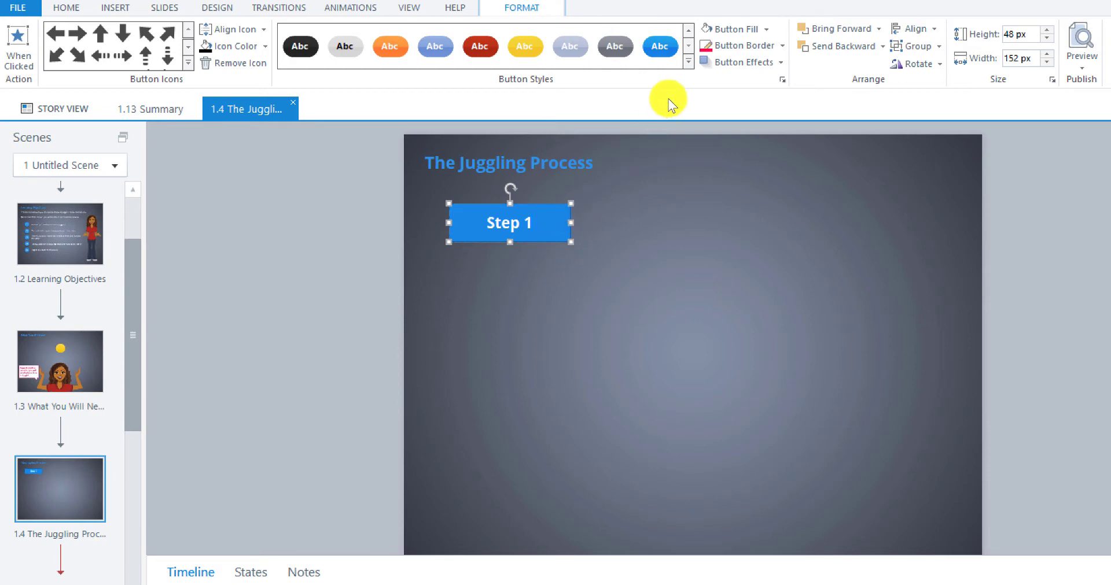
{"action": "left_click", "coordinate": [762, 28]}
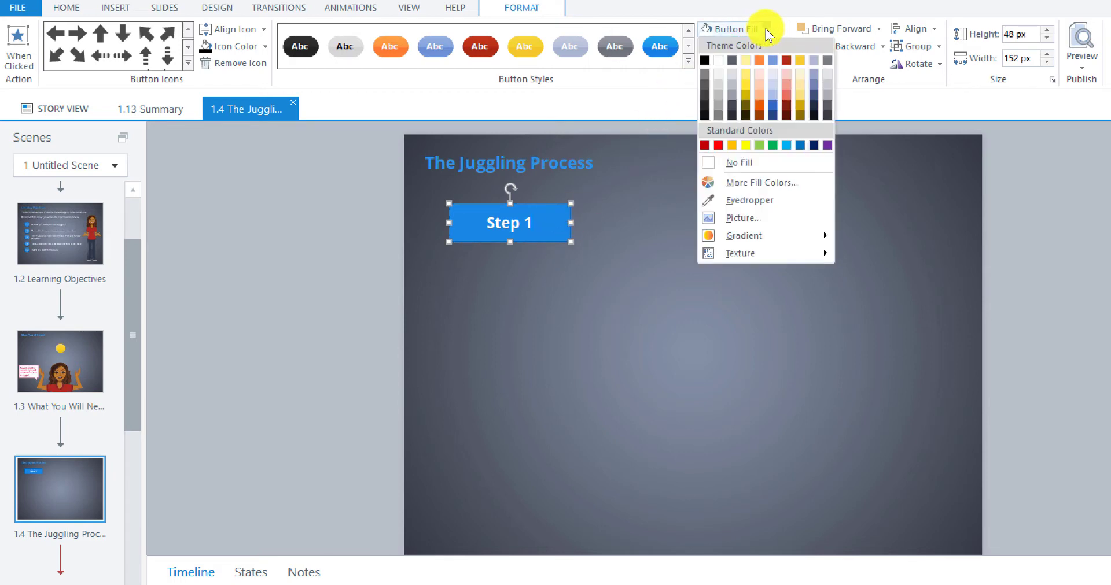
Step: Fill the Step 1 button with the custom red colour
{"action": "left_click", "coordinate": [733, 183]}
{"action": "left_click", "coordinate": [608, 432]}
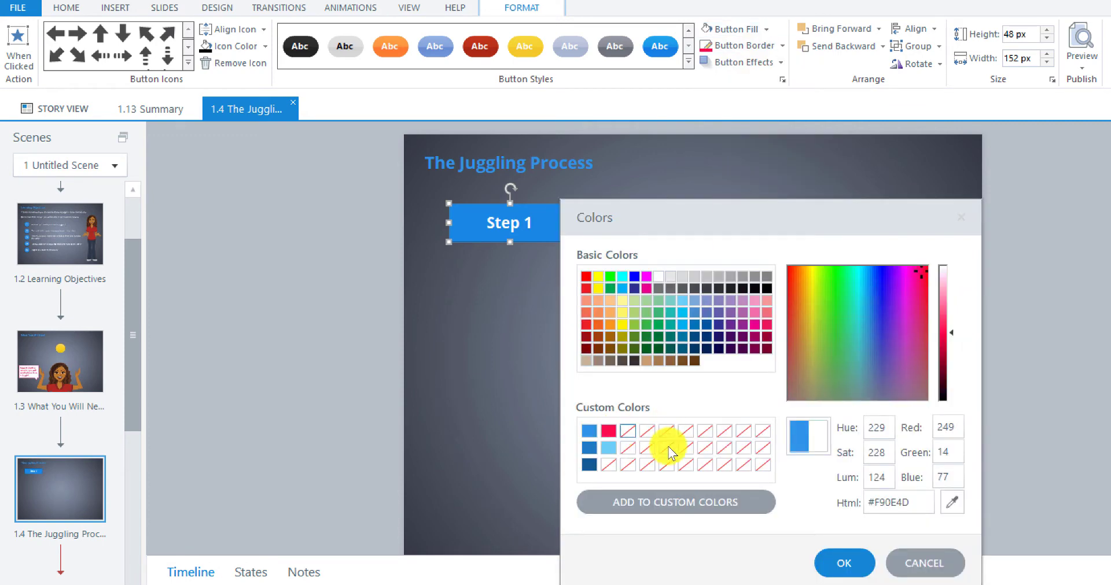
{"action": "left_click", "coordinate": [853, 564]}
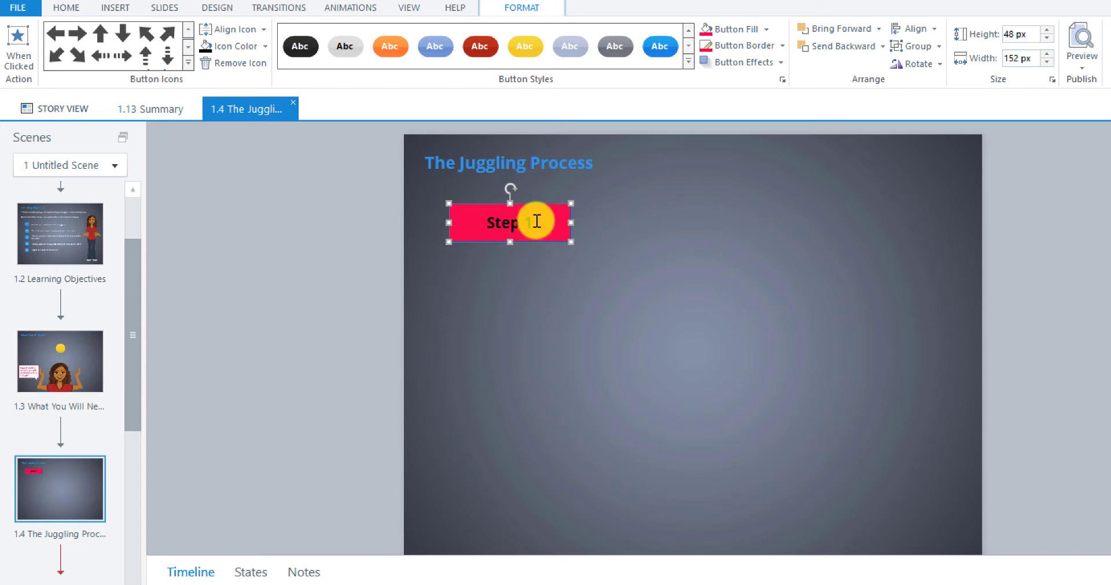
Step: Make the Step 1 label text white
{"action": "left_click_drag", "start_coordinate": [536, 221], "coordinate": [486, 219]}
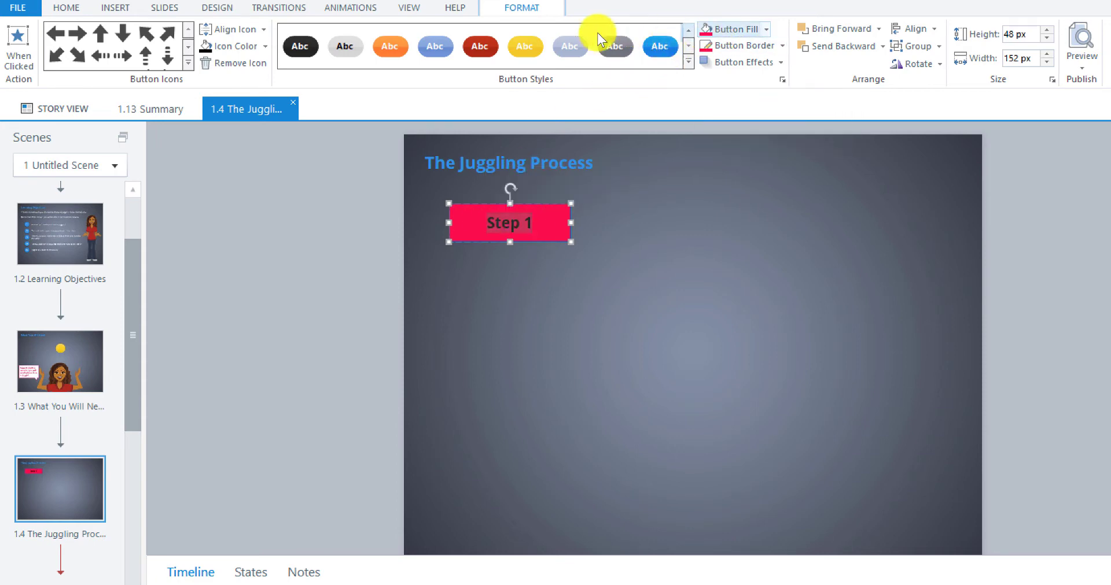
{"action": "left_click", "coordinate": [65, 8]}
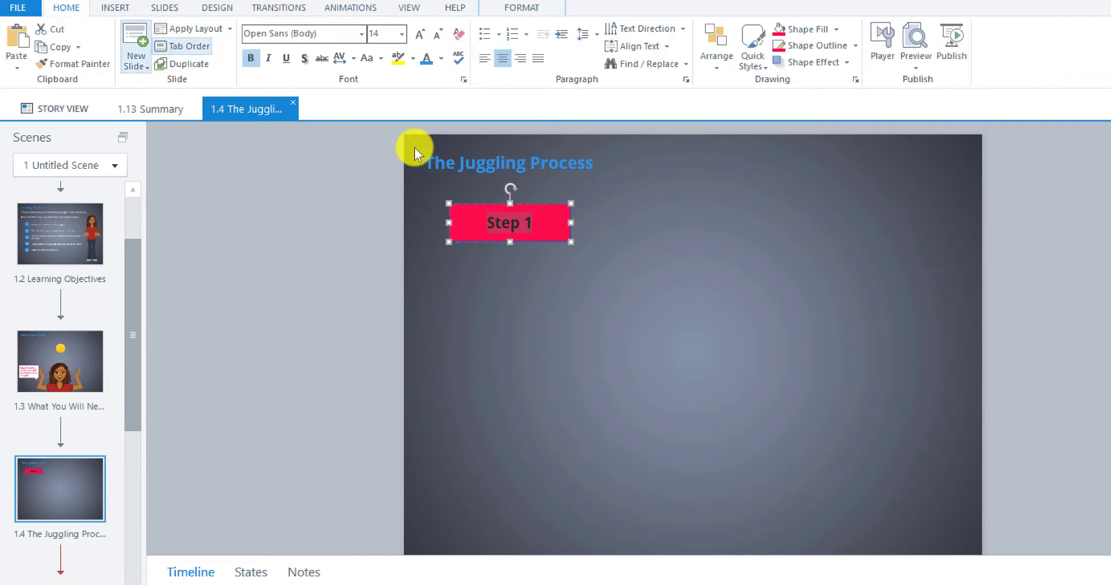
{"action": "left_click", "coordinate": [442, 59]}
{"action": "left_click", "coordinate": [440, 94]}
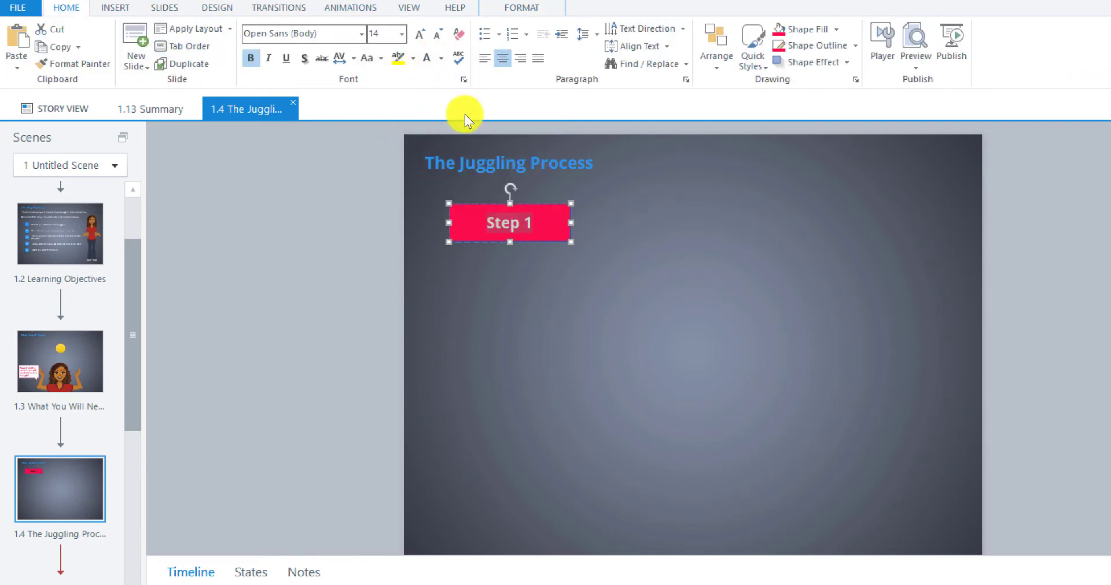
{"action": "left_click", "coordinate": [528, 241]}
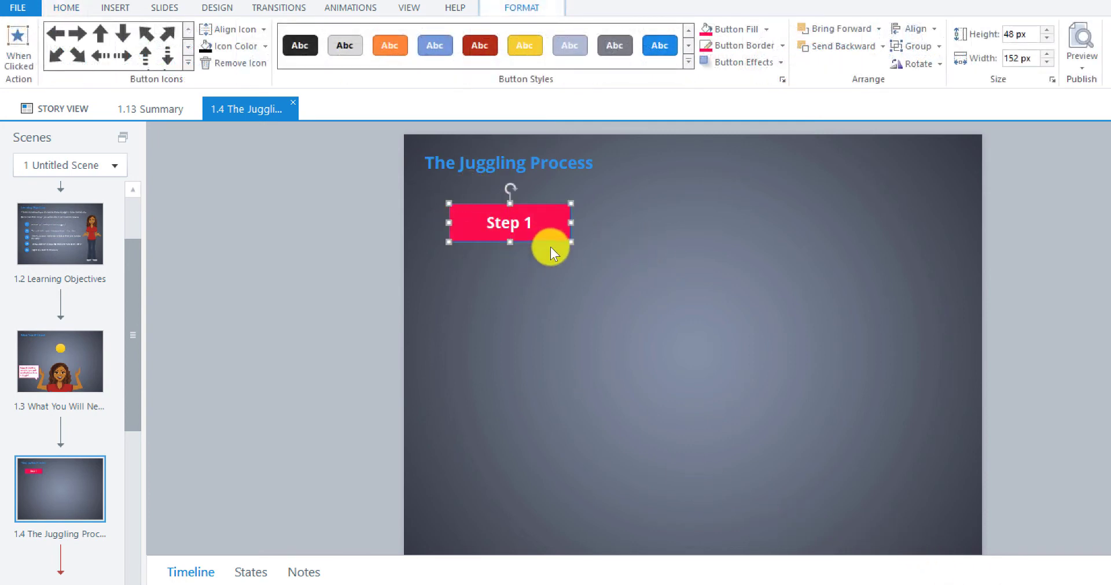
Step: Give the Step 1 button an outline colour via Button Border
{"action": "left_click", "coordinate": [781, 46]}
{"action": "left_click", "coordinate": [707, 162]}
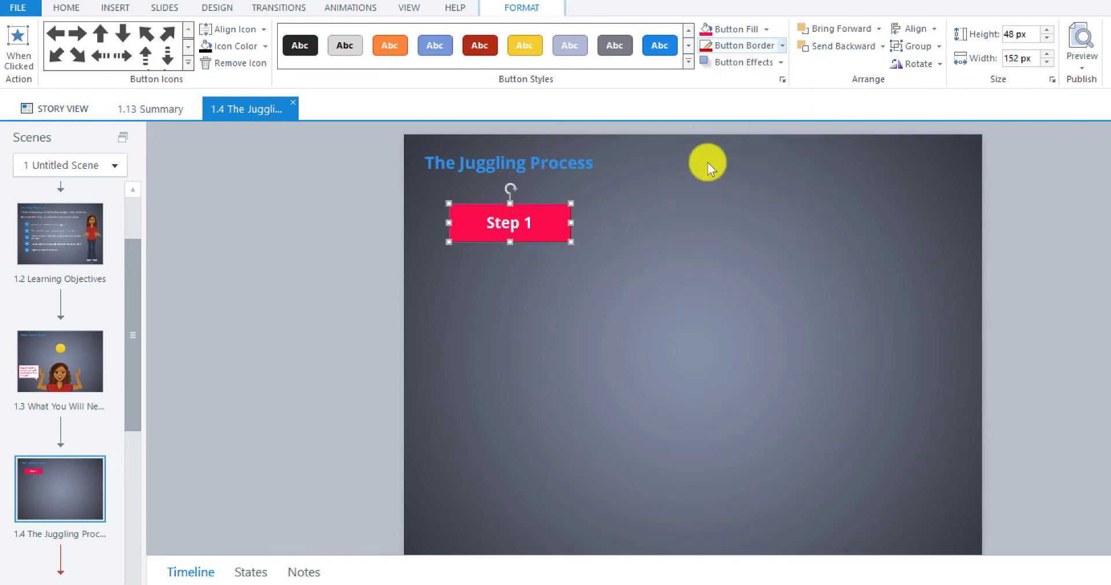
{"action": "left_click", "coordinate": [661, 250]}
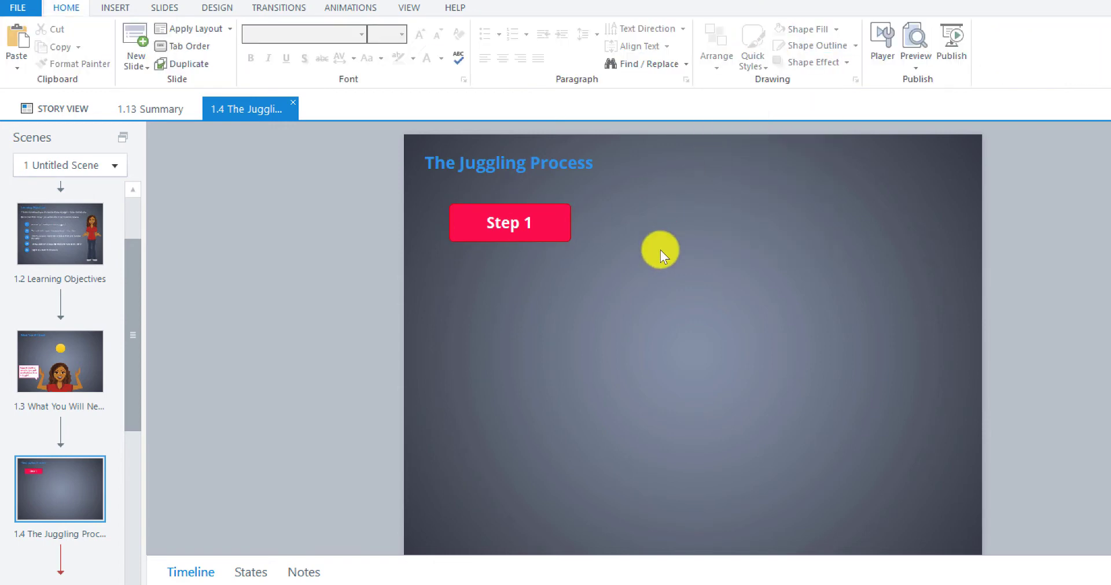
Step: Narrow the Step 1 button to 128 px wide
{"action": "left_click", "coordinate": [546, 237]}
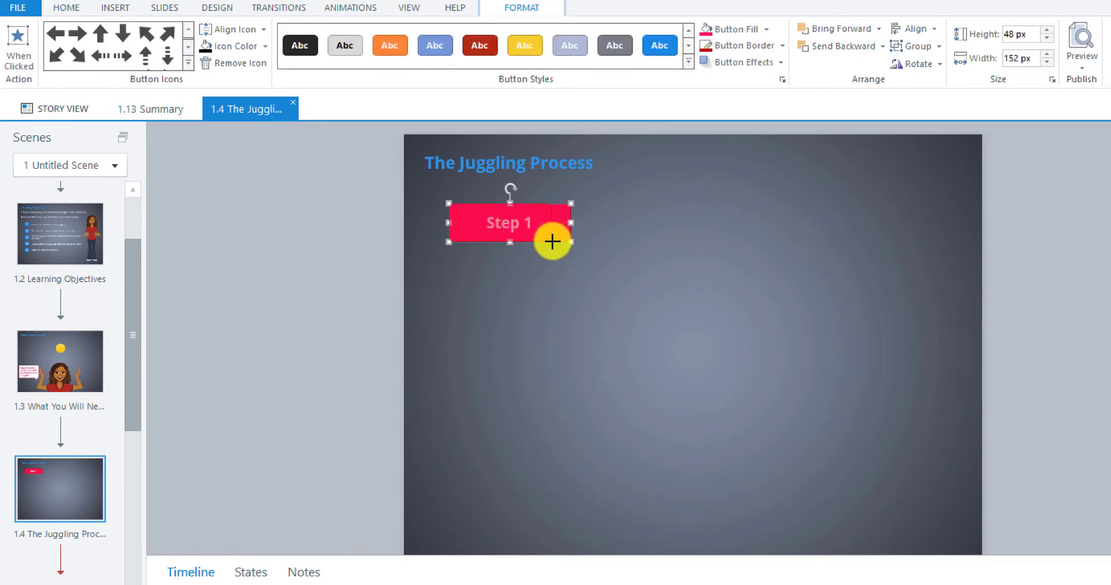
{"action": "left_click_drag", "start_coordinate": [552, 241], "coordinate": [552, 242]}
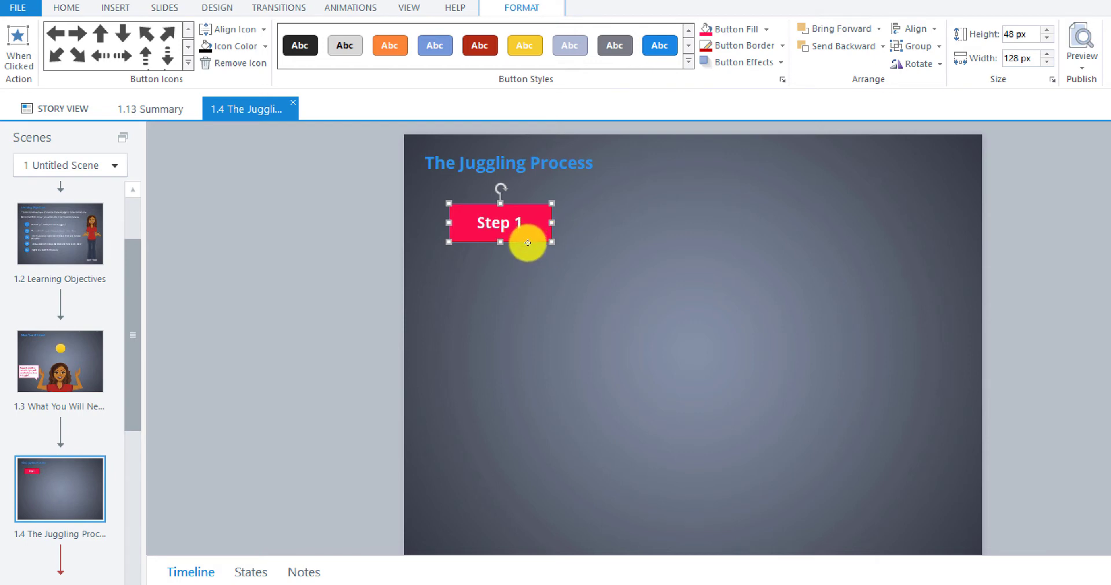
{"action": "left_click", "coordinate": [530, 312]}
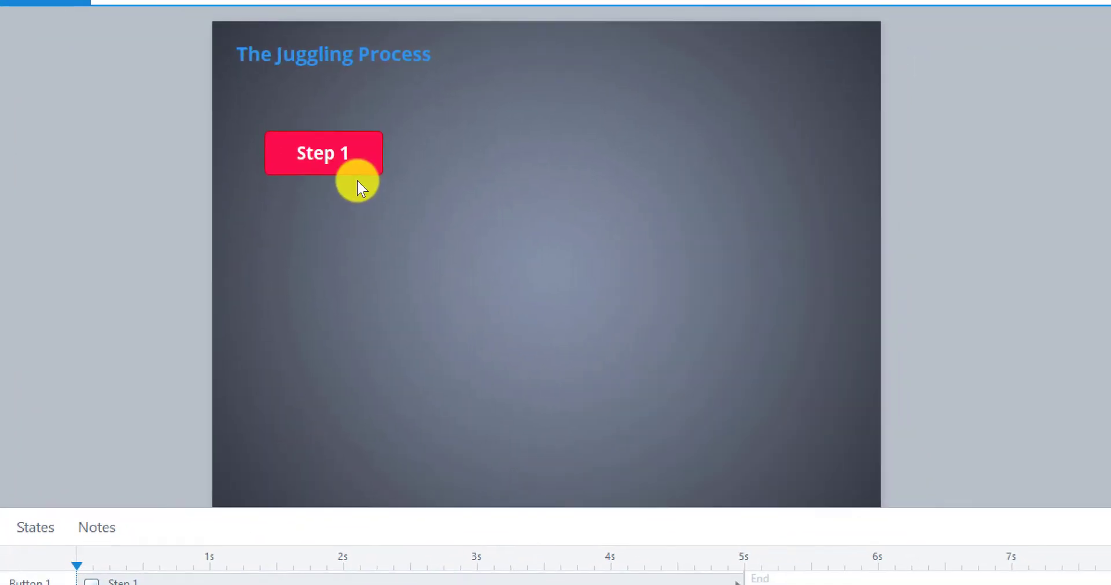
Step: Copy the Step 1 button and paste four duplicates
{"action": "left_click", "coordinate": [357, 174]}
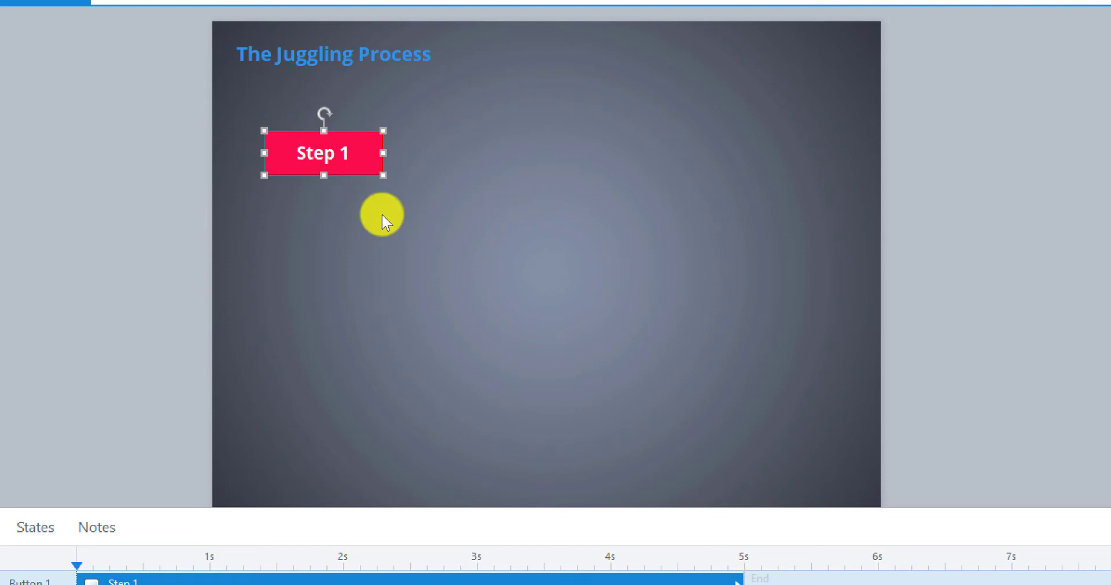
{"action": "left_click", "coordinate": [394, 251]}
{"action": "key", "text": "ctrl+v"}
{"action": "key", "text": "ctrl+v"}
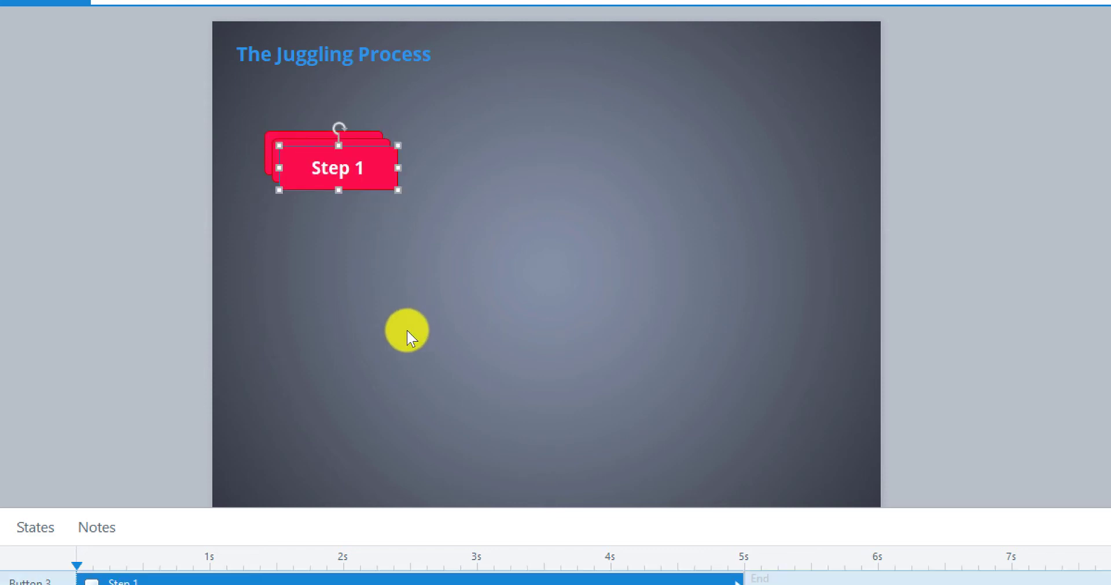
{"action": "key", "text": "ctrl+v"}
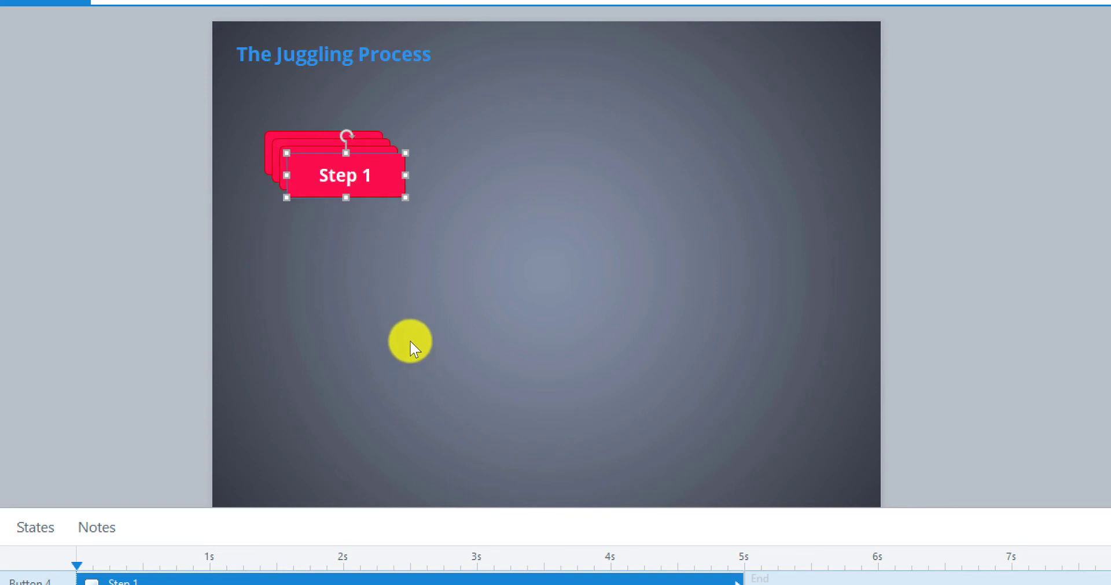
{"action": "left_click", "coordinate": [410, 340]}
{"action": "key", "text": "ctrl+v"}
{"action": "left_click", "coordinate": [411, 347]}
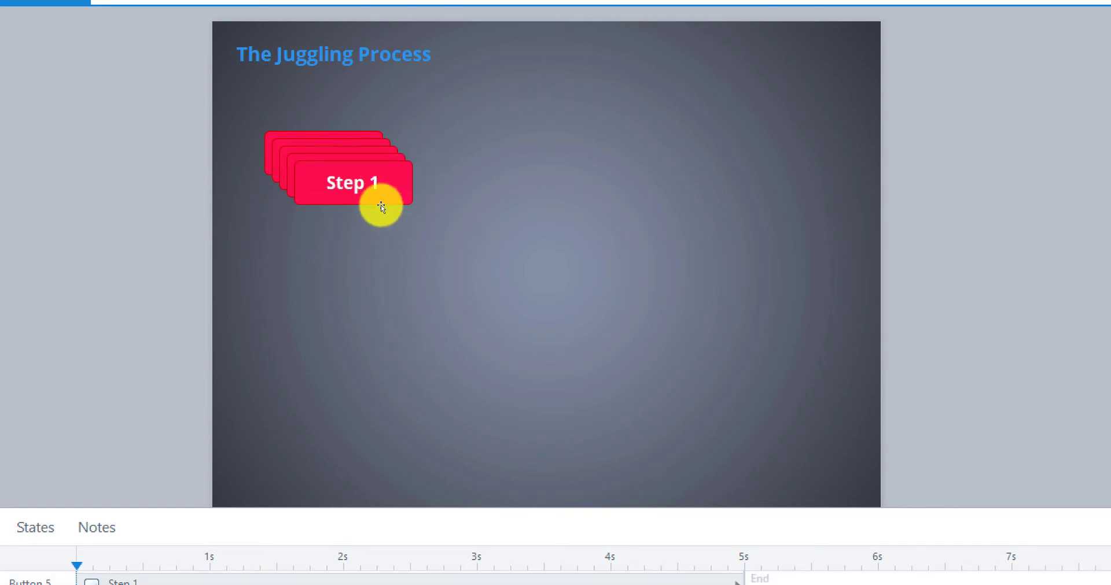
Step: Drag the five buttons into an evenly spaced, left-aligned vertical column
{"action": "left_click_drag", "start_coordinate": [381, 207], "coordinate": [356, 415]}
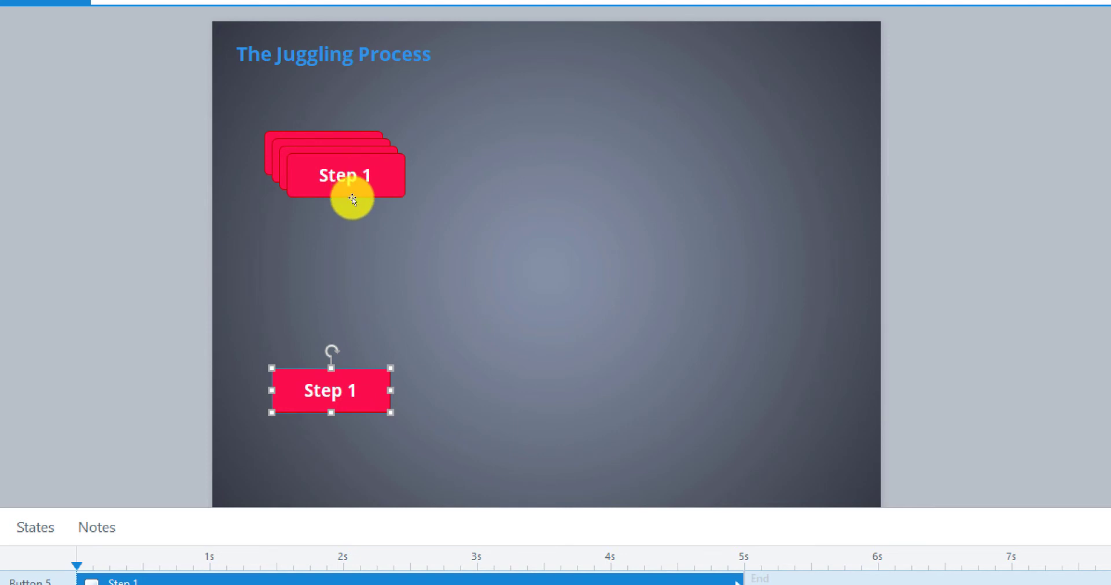
{"action": "left_click_drag", "start_coordinate": [350, 195], "coordinate": [340, 355]}
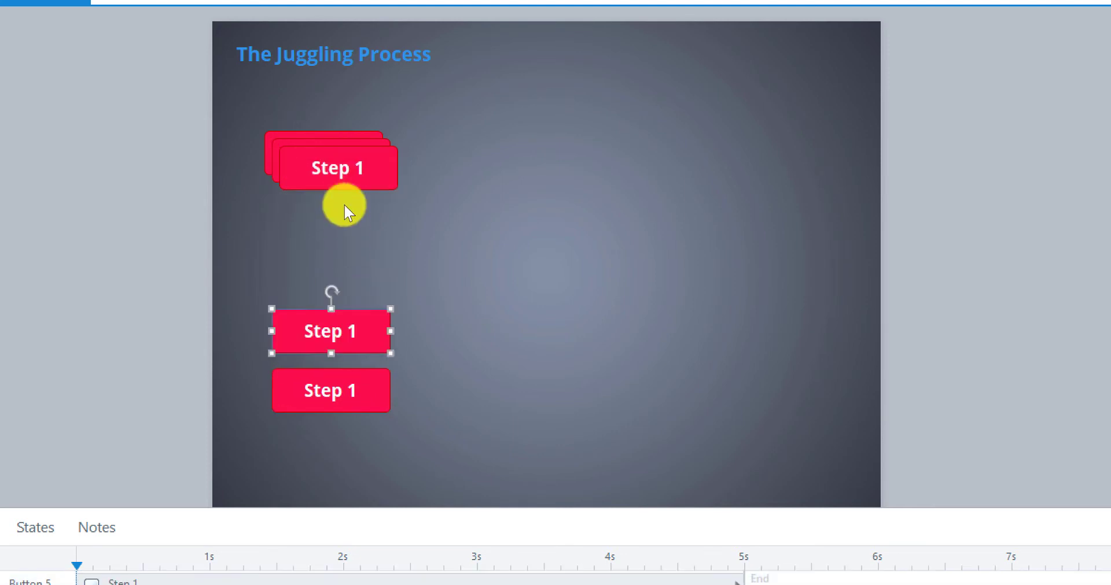
{"action": "left_click_drag", "start_coordinate": [342, 187], "coordinate": [335, 295]}
{"action": "left_click_drag", "start_coordinate": [330, 179], "coordinate": [332, 235]}
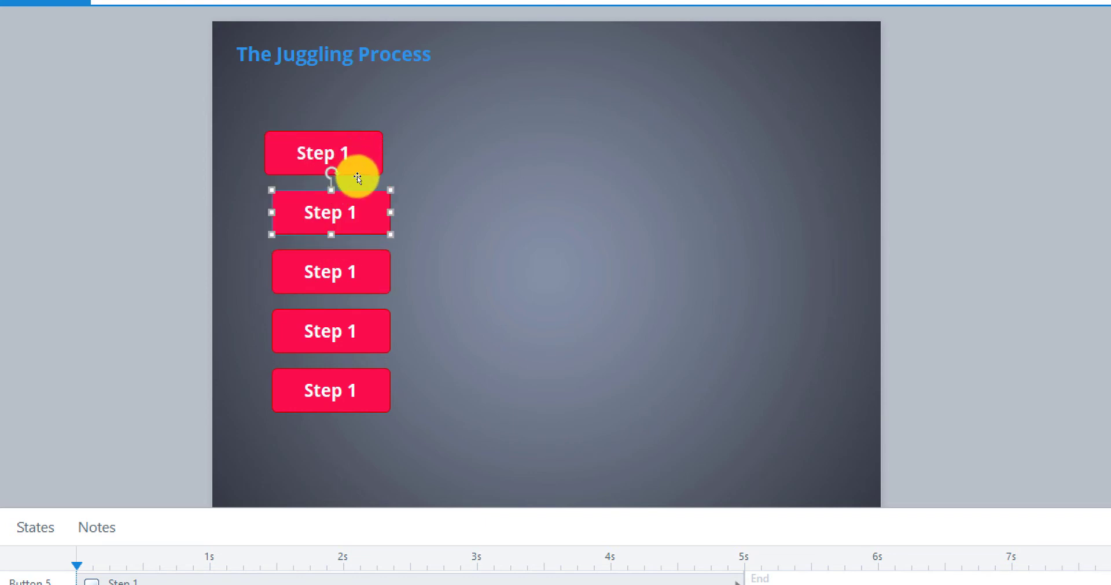
{"action": "left_click_drag", "start_coordinate": [359, 176], "coordinate": [376, 178]}
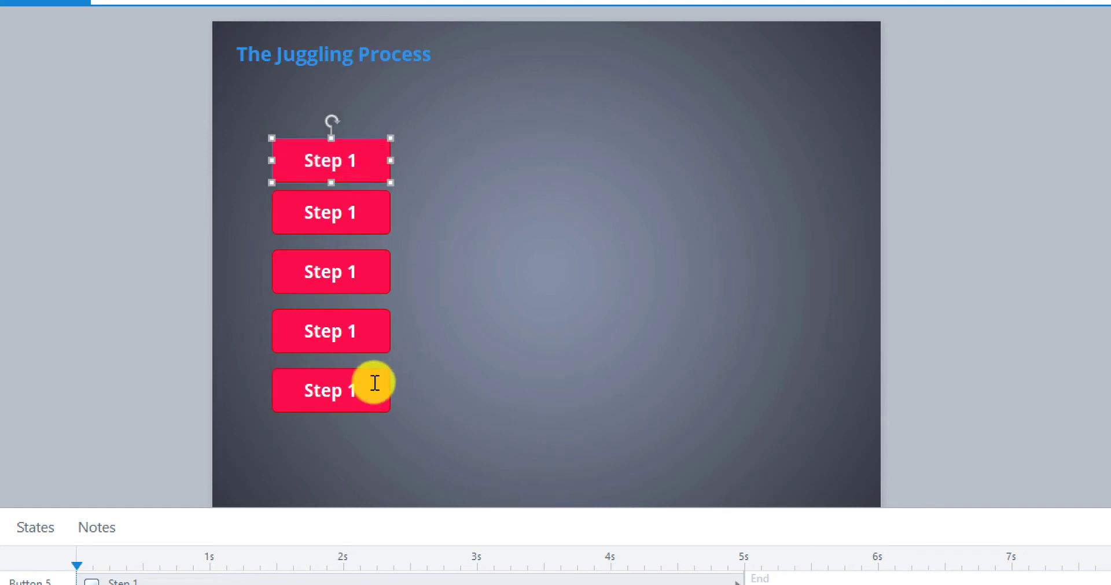
Step: Relabel buttons two to five as 'Step 2', 'Step 3', 'Step 4' and 'Step 5'
{"action": "left_click", "coordinate": [414, 307]}
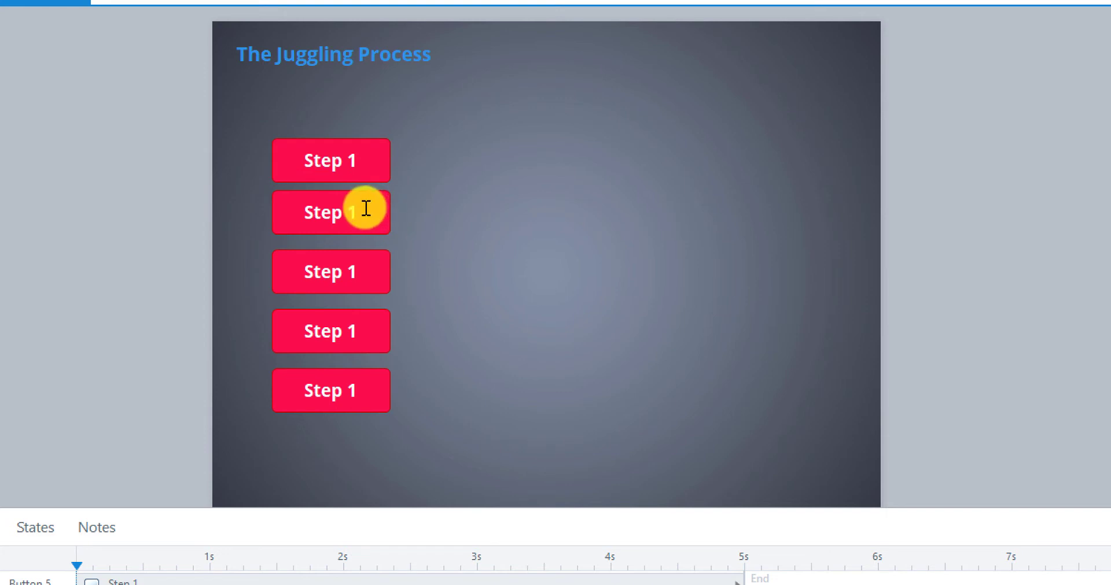
{"action": "left_click", "coordinate": [366, 208]}
{"action": "key", "text": "ctrl+a"}
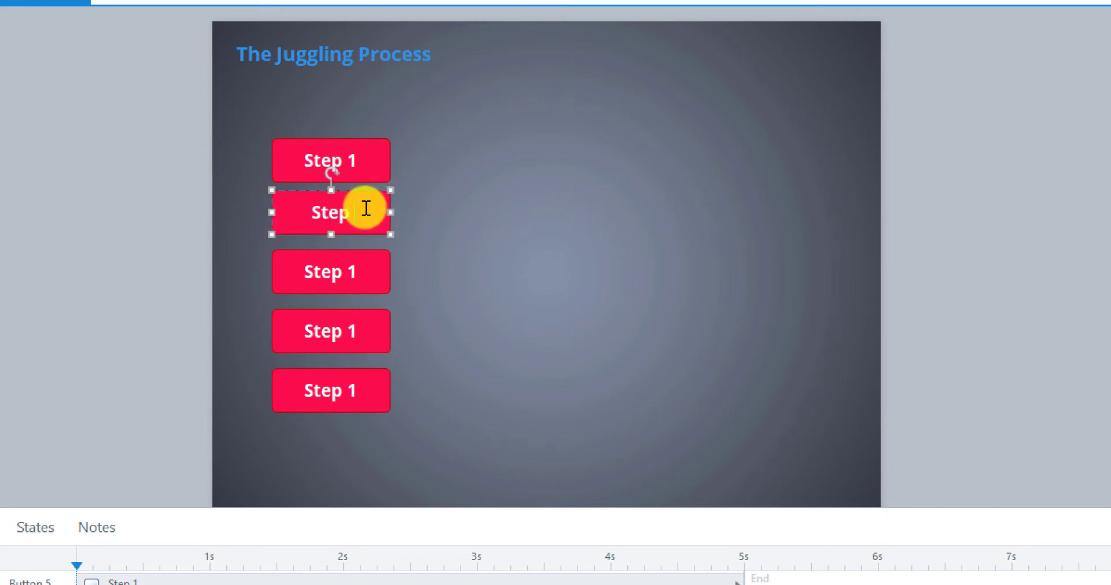
{"action": "type", "text": "Step 2"}
{"action": "left_click", "coordinate": [367, 267]}
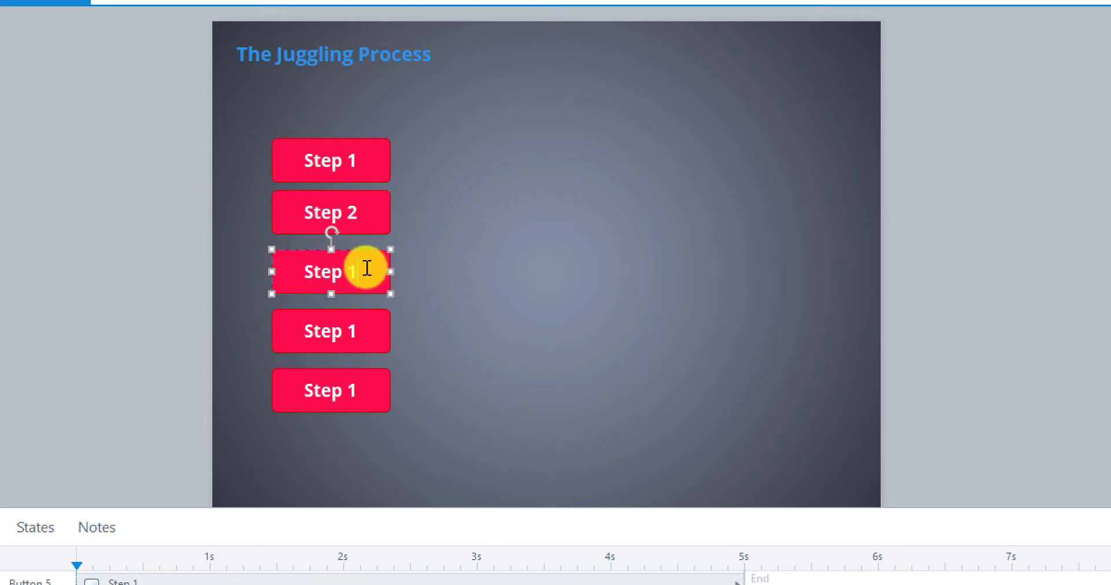
{"action": "key", "text": "ctrl+a"}
{"action": "type", "text": "Step 3"}
{"action": "left_click", "coordinate": [367, 327]}
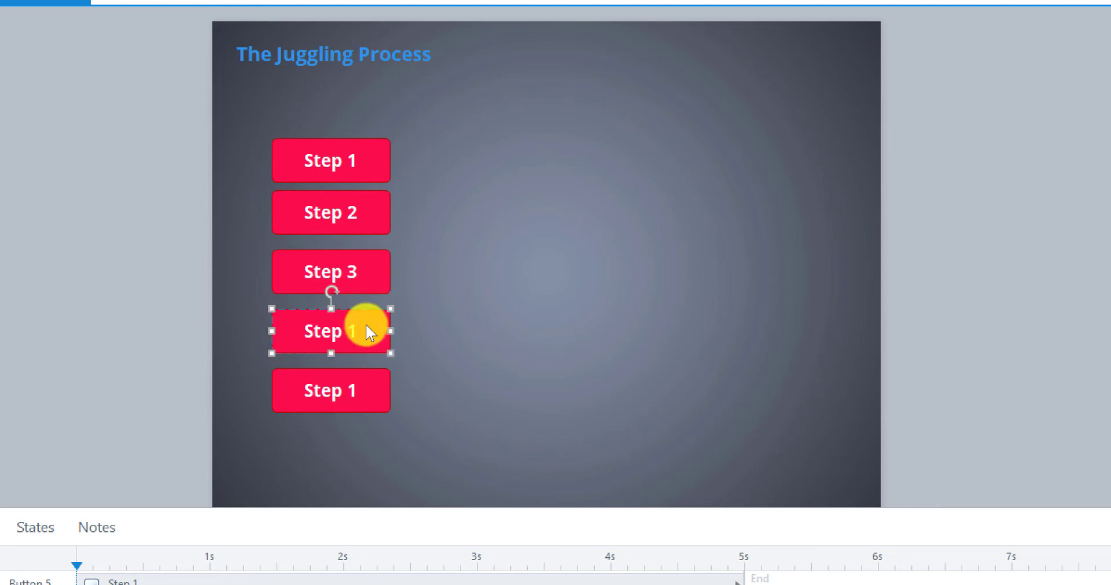
{"action": "key", "text": "ctrl+a"}
{"action": "type", "text": "Step 4"}
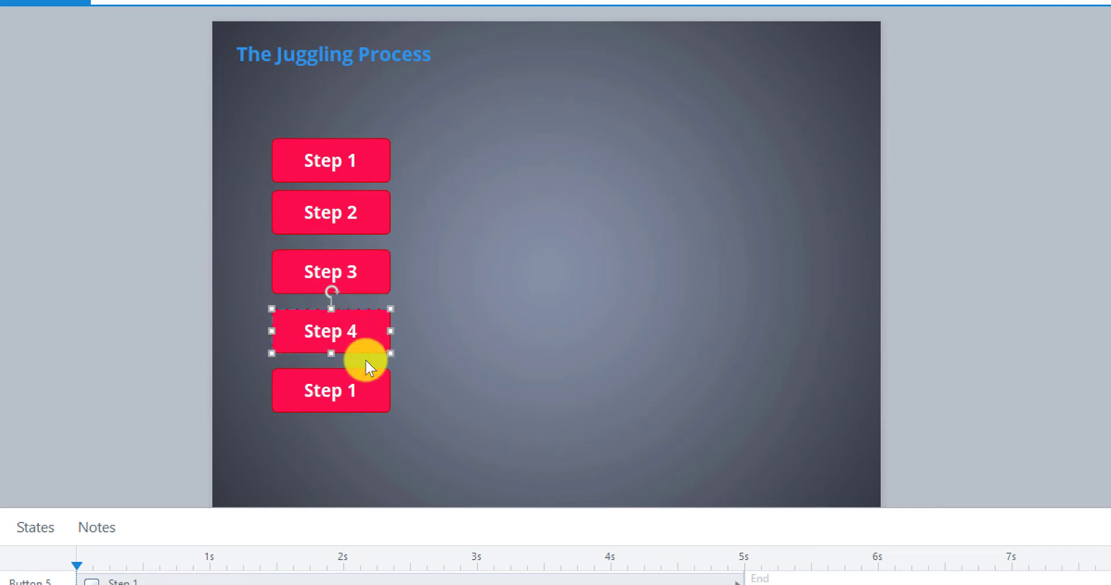
{"action": "left_click", "coordinate": [368, 384]}
{"action": "key", "text": "ctrl+a"}
{"action": "type", "text": "Step 5"}
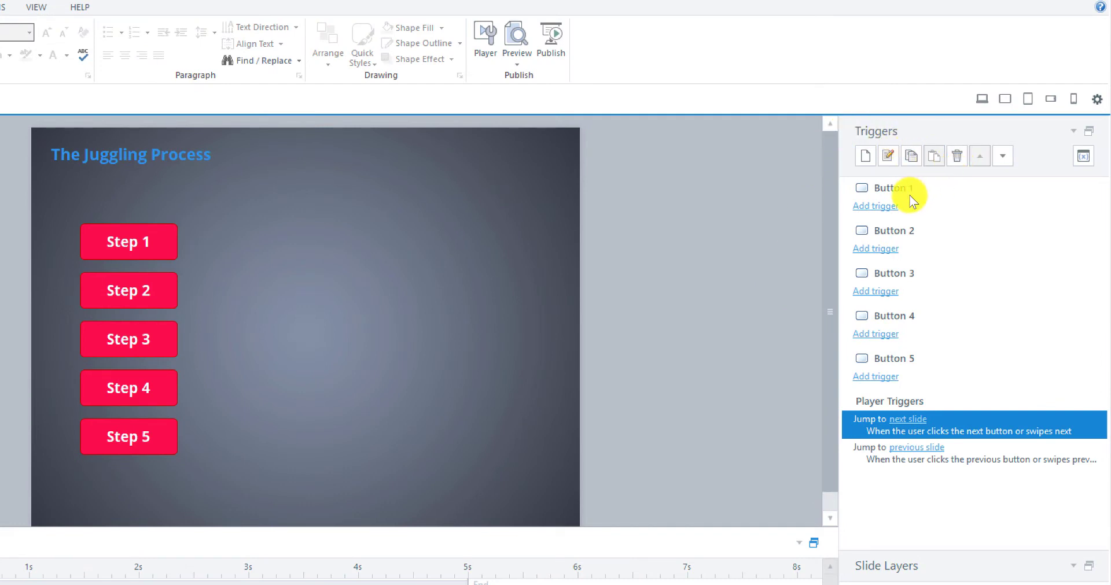
Step: Add click triggers jumping Button 1 to slide 1.5 and Button 2 to slide 1.6
{"action": "left_click", "coordinate": [878, 207]}
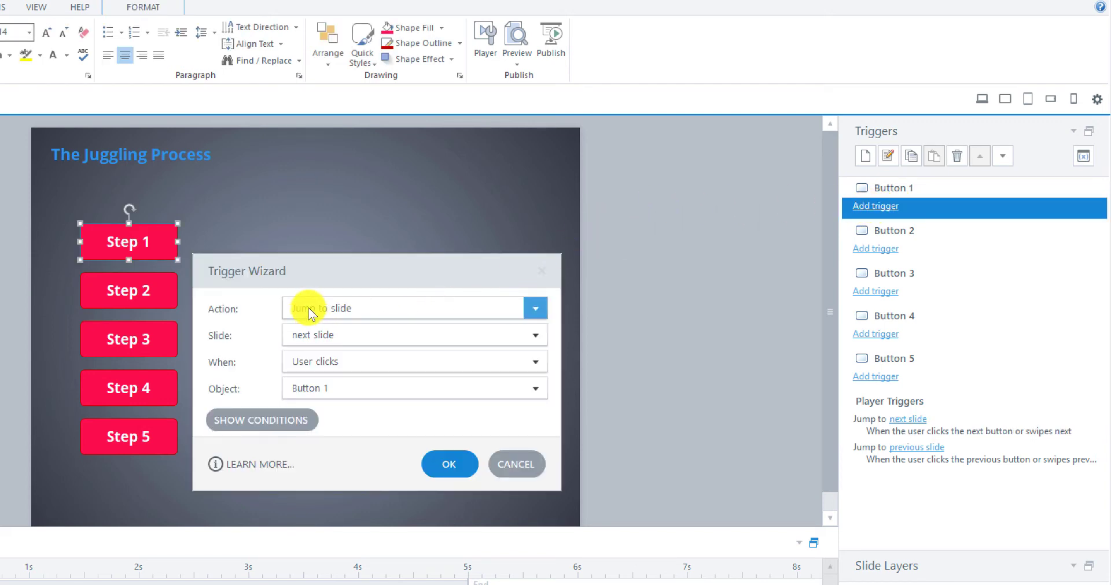
{"action": "left_click", "coordinate": [356, 334]}
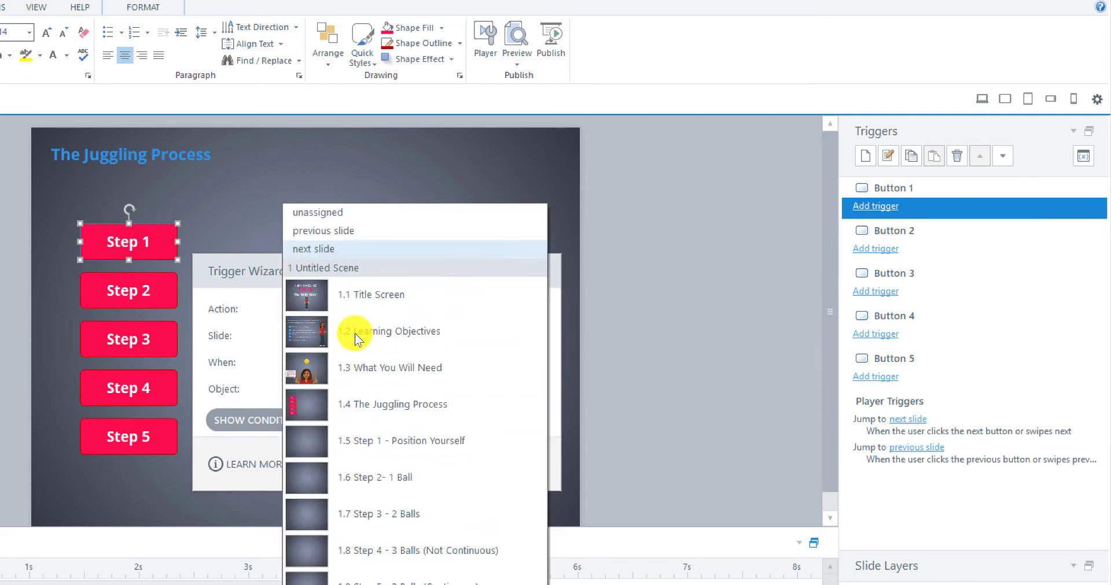
{"action": "left_click", "coordinate": [360, 442]}
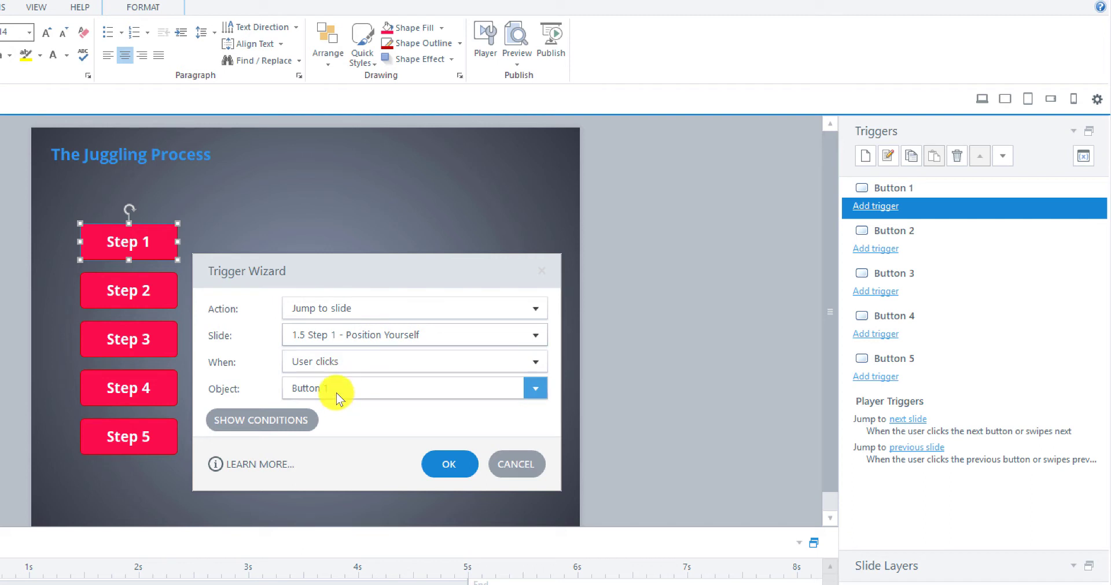
{"action": "left_click", "coordinate": [450, 463]}
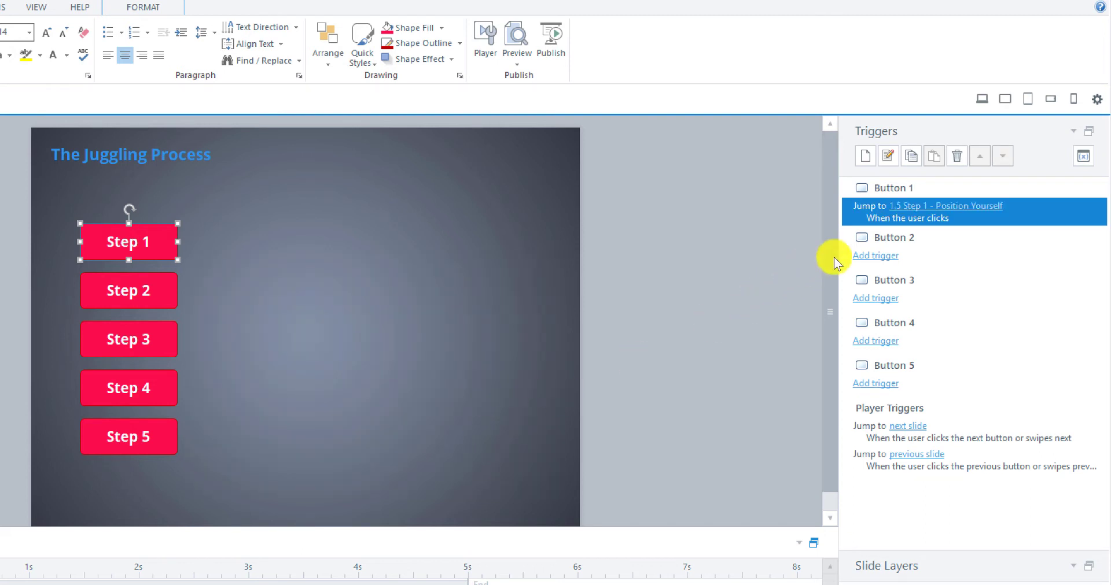
{"action": "left_click", "coordinate": [878, 257]}
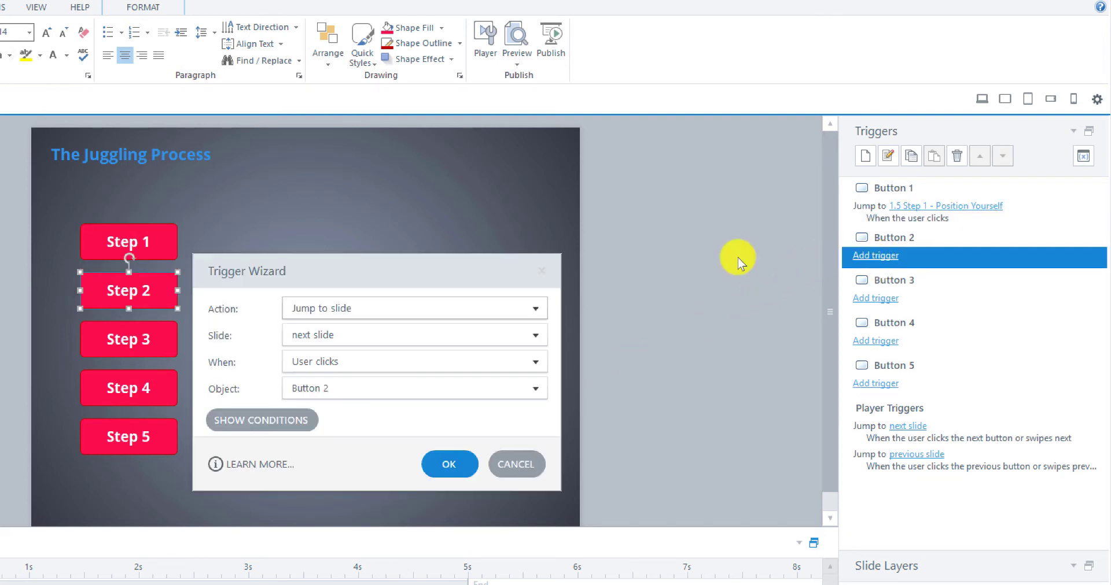
{"action": "left_click", "coordinate": [342, 335]}
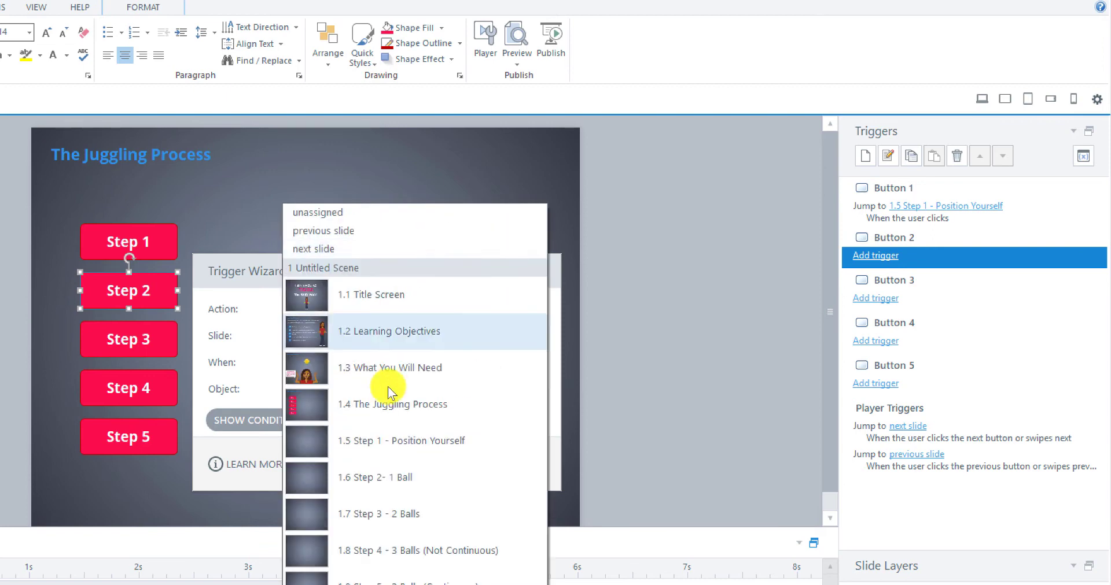
{"action": "left_click", "coordinate": [397, 480]}
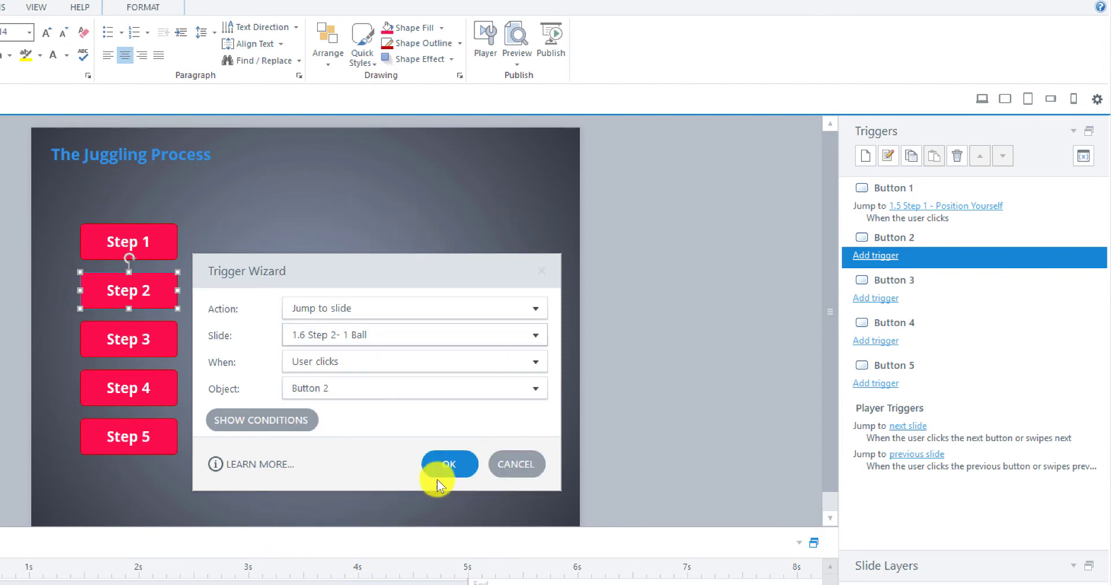
{"action": "left_click", "coordinate": [458, 465]}
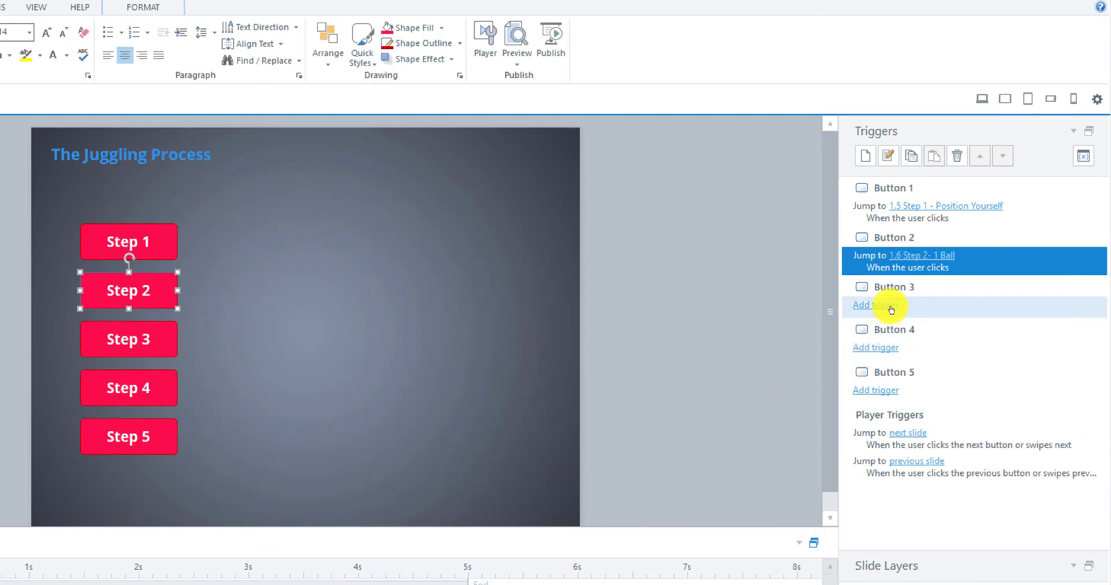
Step: Add click triggers jumping Button 3 to slide 1.7 and Button 4 to slide 1.8
{"action": "left_click", "coordinate": [890, 310]}
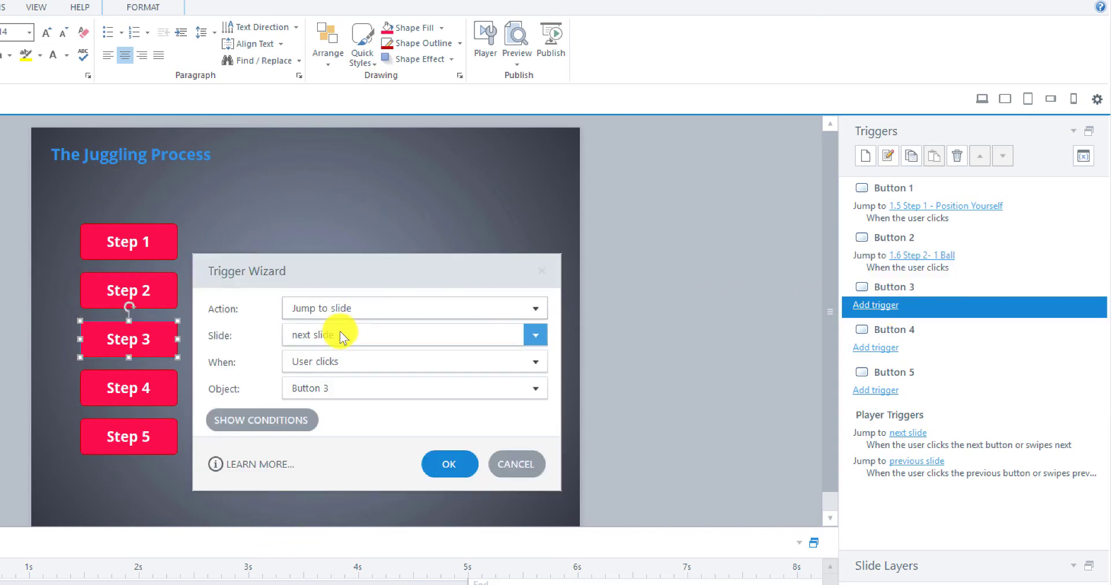
{"action": "left_click", "coordinate": [335, 335]}
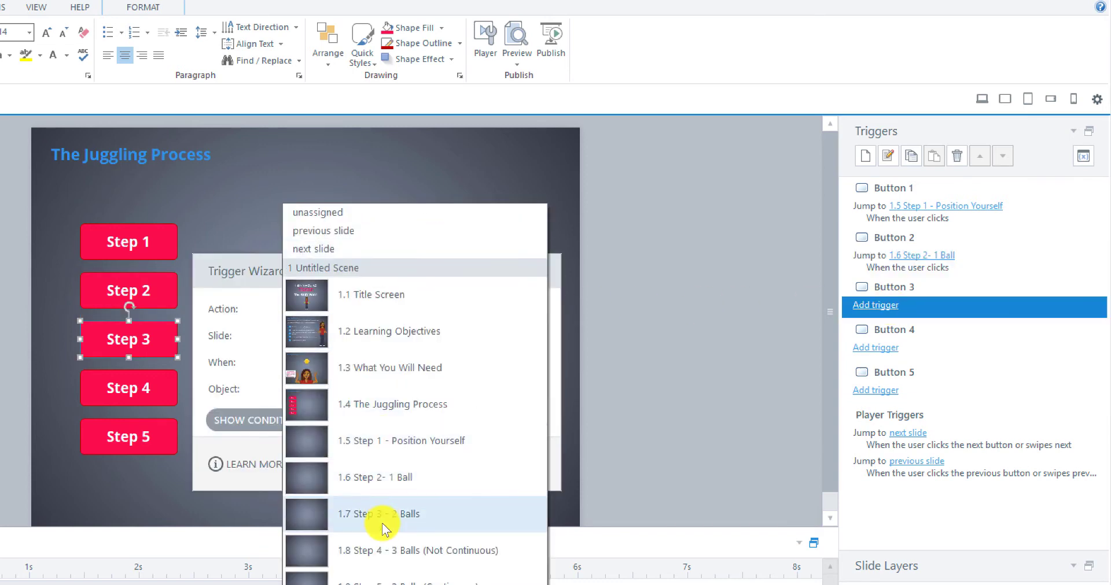
{"action": "left_click", "coordinate": [380, 518]}
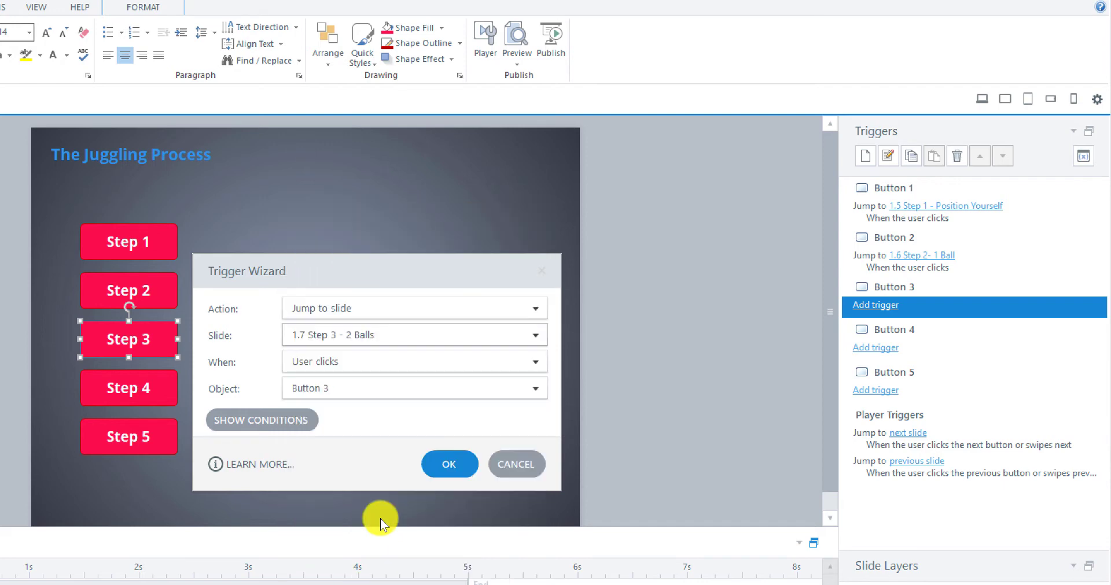
{"action": "left_click", "coordinate": [456, 460]}
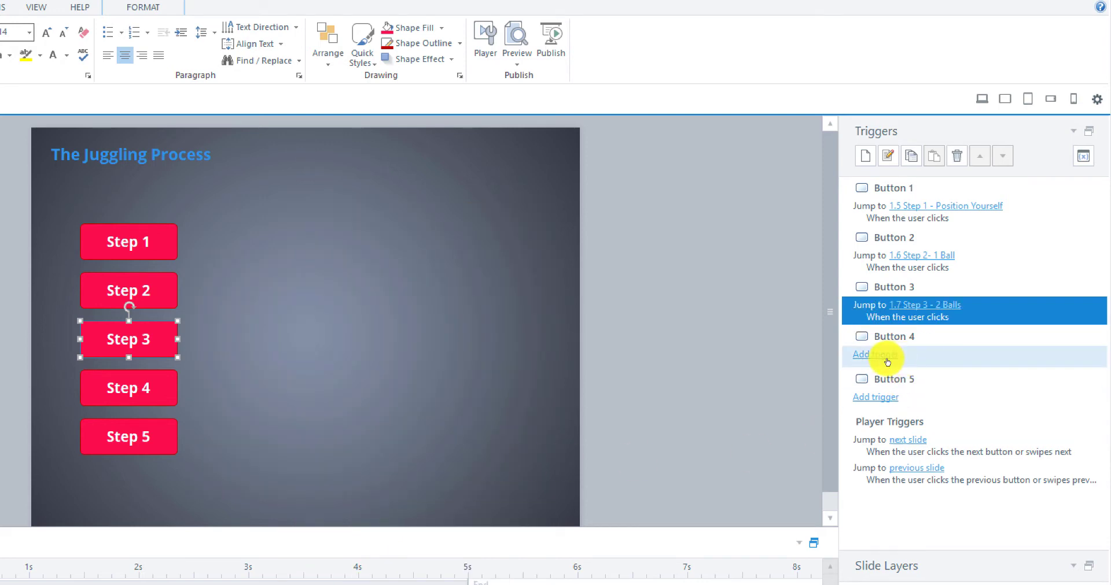
{"action": "left_click", "coordinate": [881, 355]}
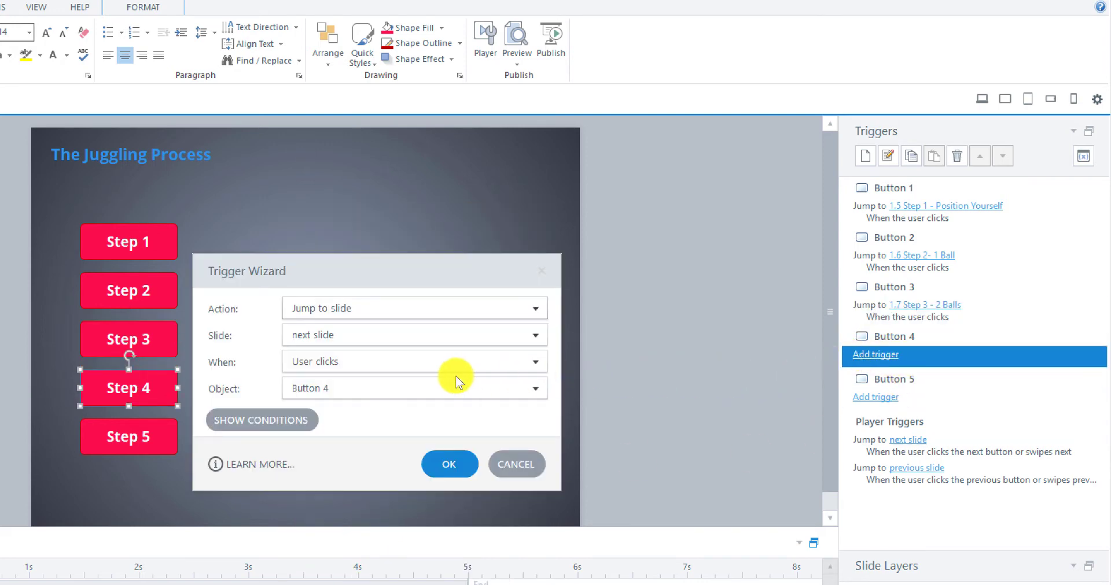
{"action": "left_click", "coordinate": [398, 335]}
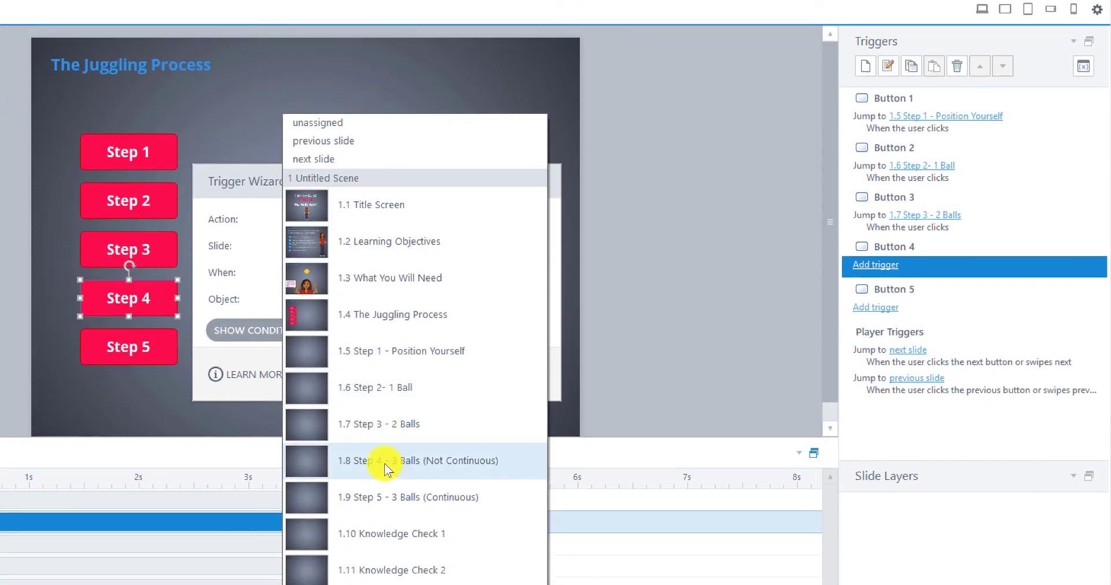
{"action": "left_click", "coordinate": [384, 463]}
{"action": "left_click", "coordinate": [456, 374]}
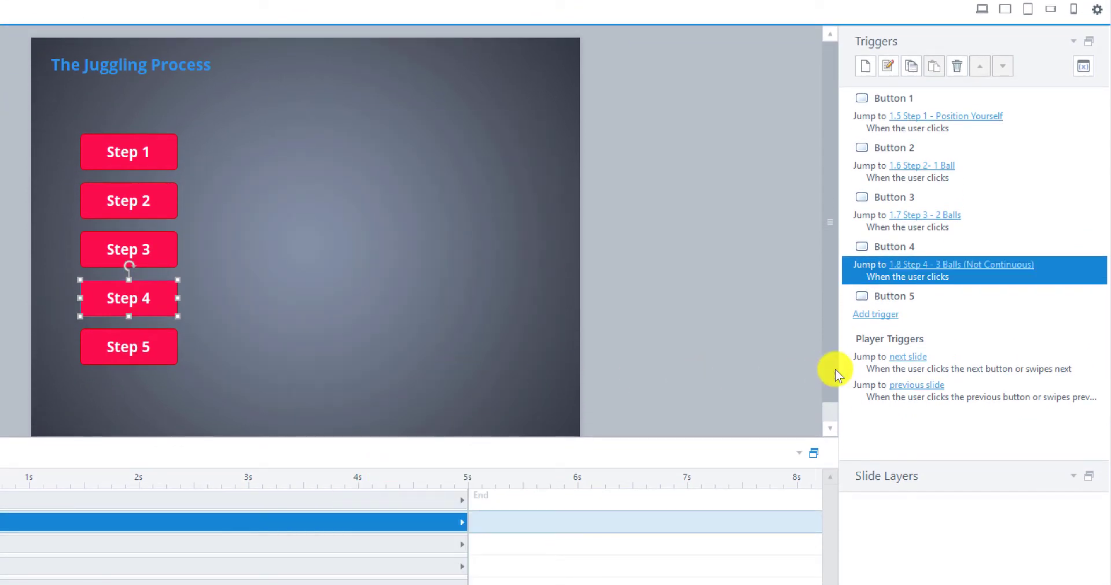
Step: Add a trigger jumping Button 5 to slide 1.9 Step 5 - 3 Balls (Continuous)
{"action": "left_click", "coordinate": [886, 323]}
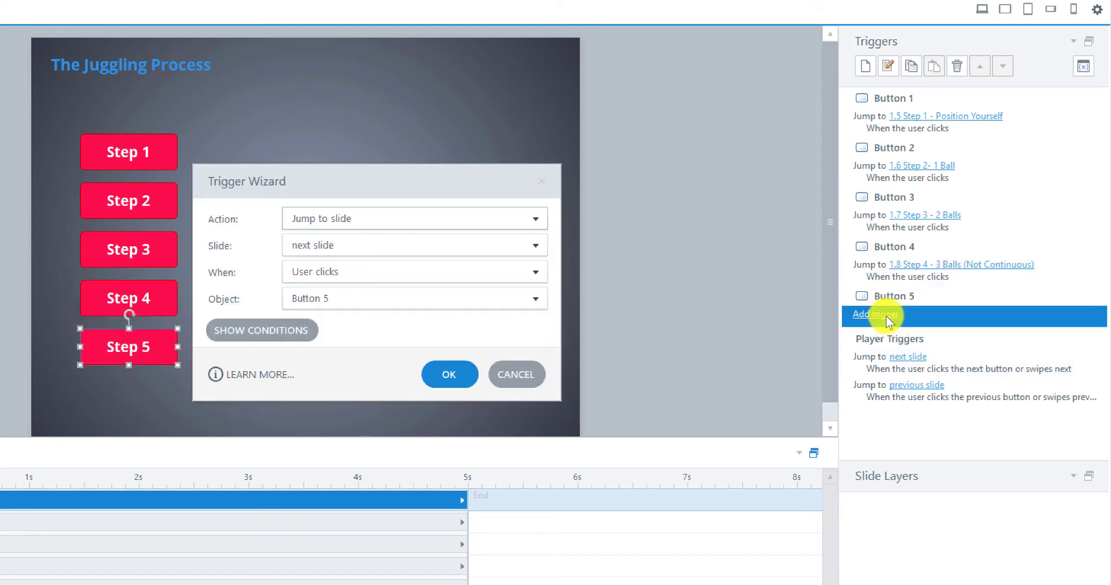
{"action": "left_click", "coordinate": [365, 248]}
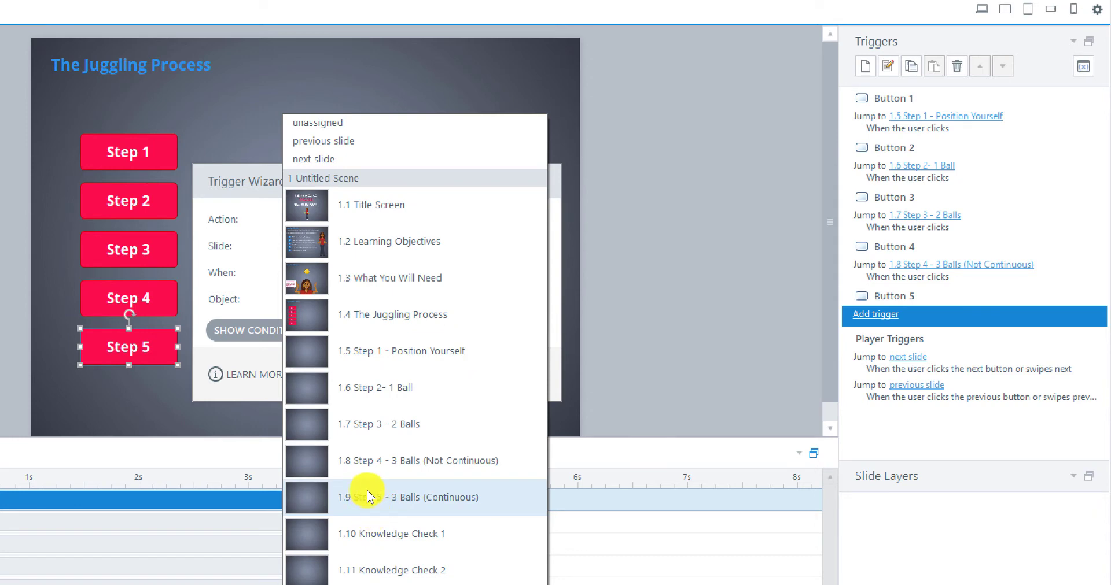
{"action": "left_click", "coordinate": [366, 495]}
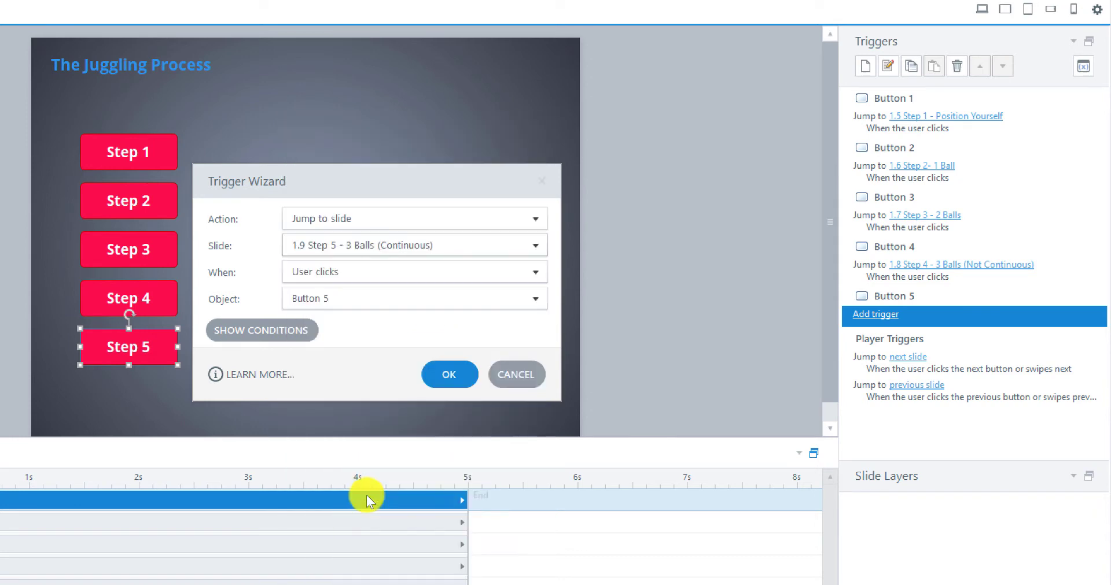
{"action": "left_click", "coordinate": [457, 379]}
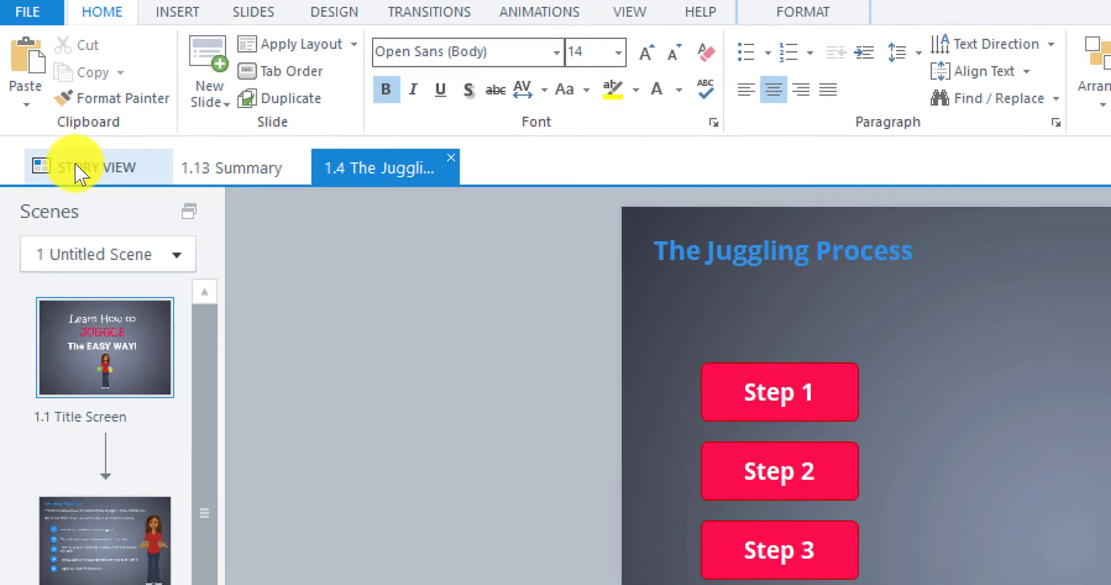
{"action": "left_click", "coordinate": [81, 177]}
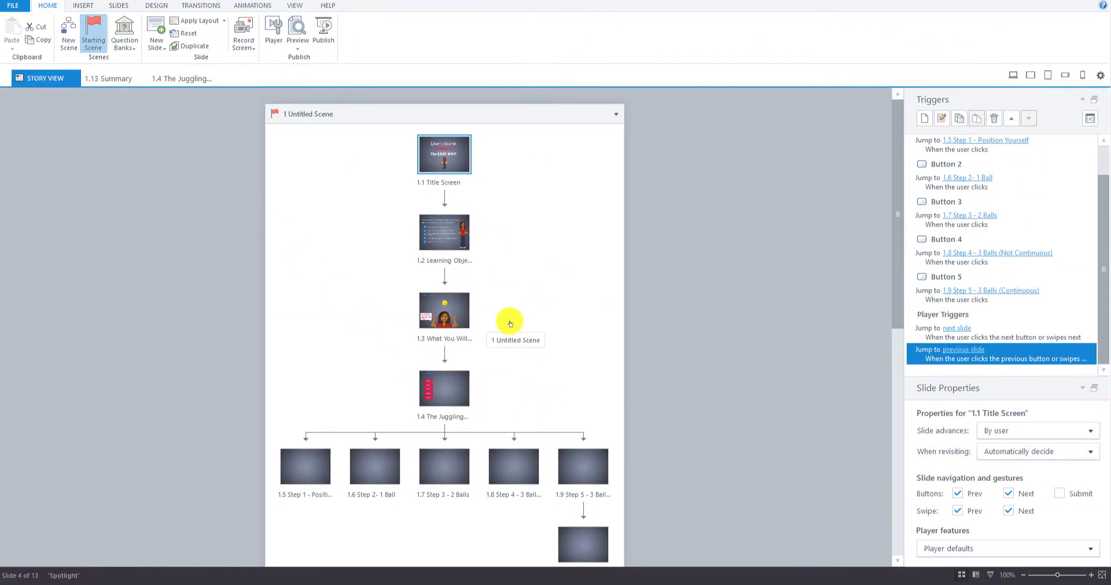
{"action": "scroll", "coordinate": [509, 321], "scroll_direction": "down", "scroll_amount": 5}
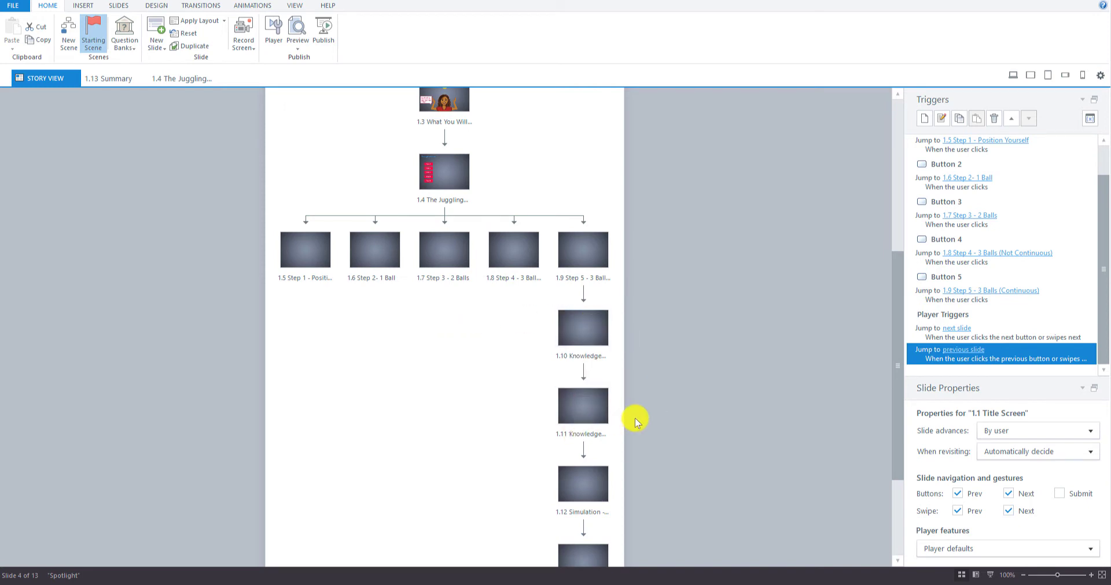
{"action": "left_click", "coordinate": [579, 416]}
{"action": "left_click", "coordinate": [160, 83]}
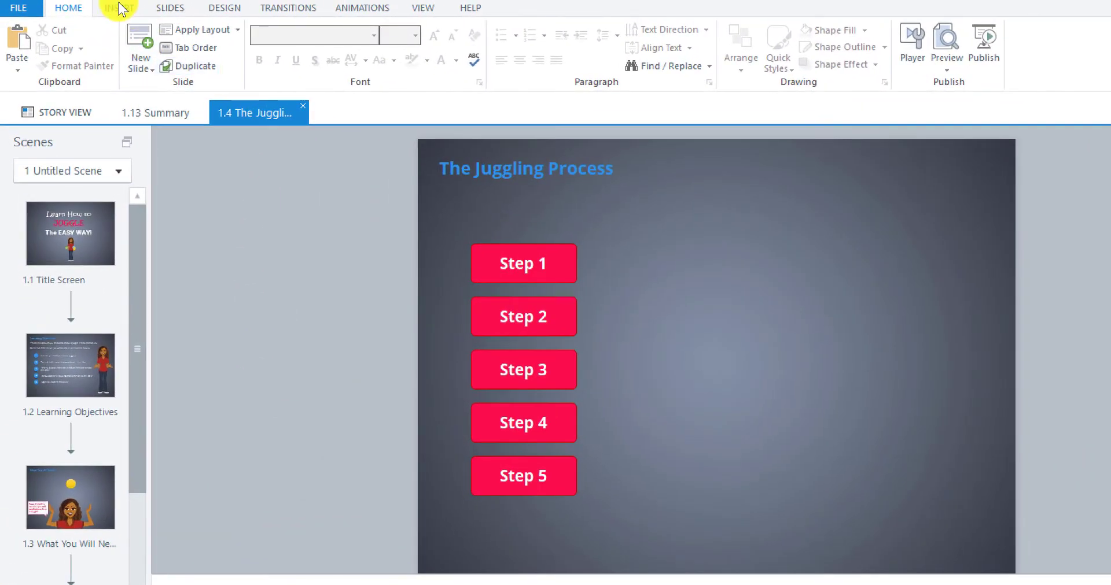
Step: Insert character Carmen, Pointing pose with Talking expression, beside the five Step buttons
{"action": "left_click", "coordinate": [118, 8]}
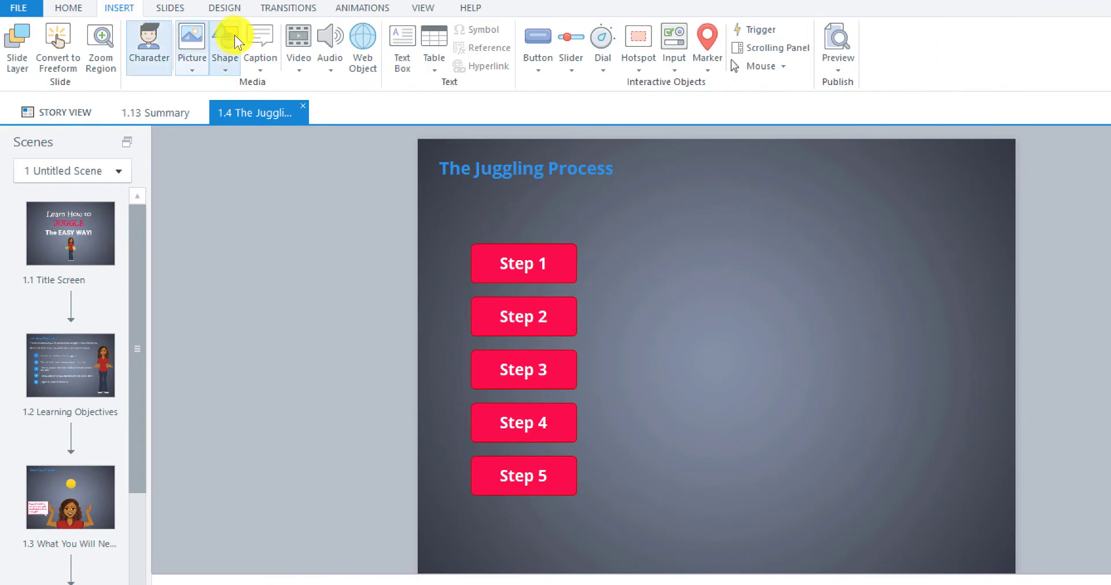
{"action": "left_click", "coordinate": [155, 63]}
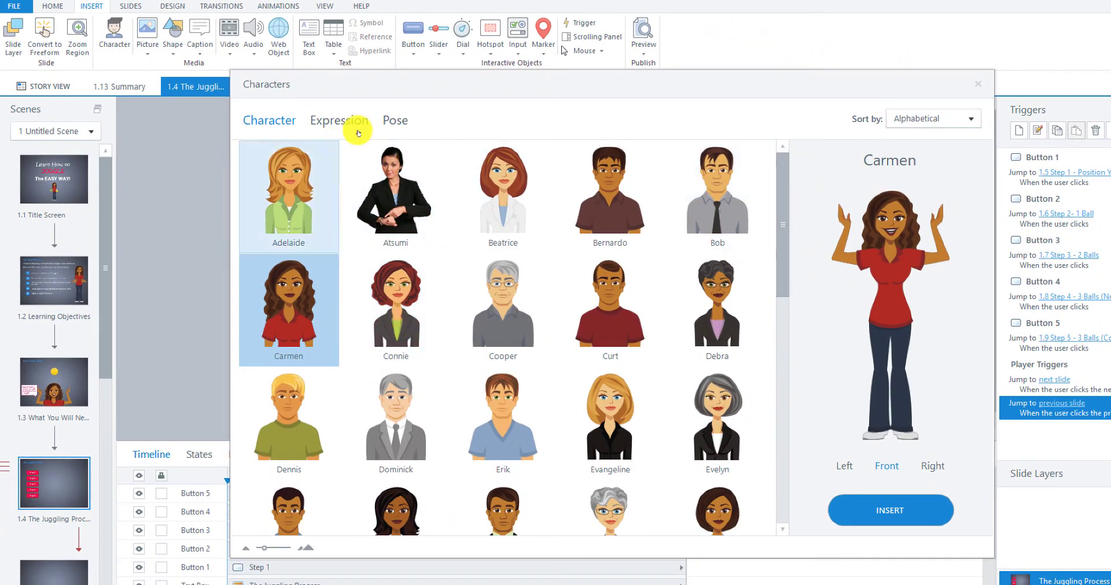
{"action": "left_click", "coordinate": [399, 121]}
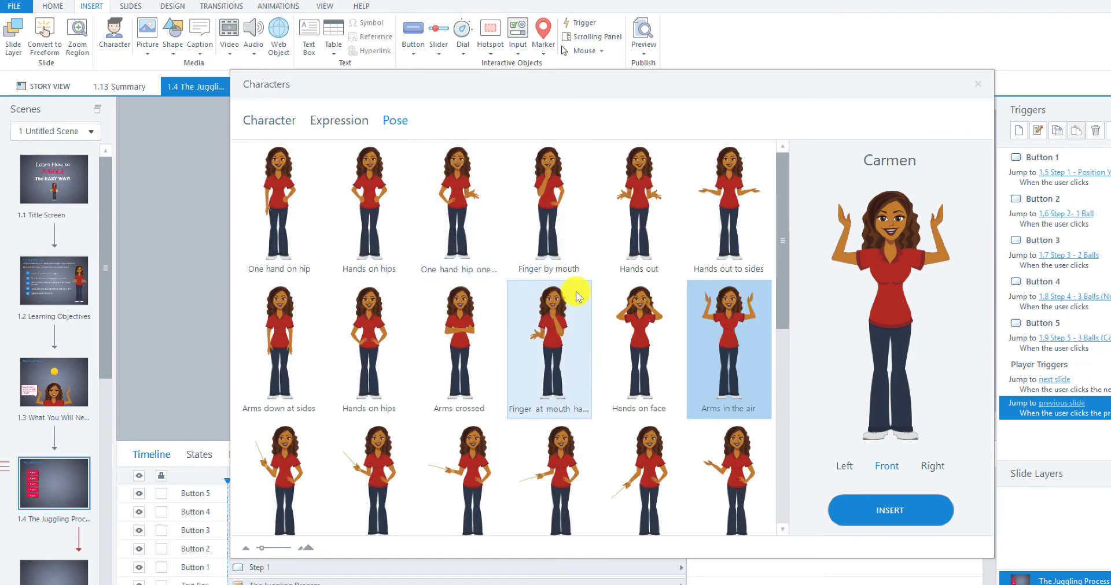
{"action": "scroll", "coordinate": [530, 314], "scroll_direction": "down", "scroll_amount": 2}
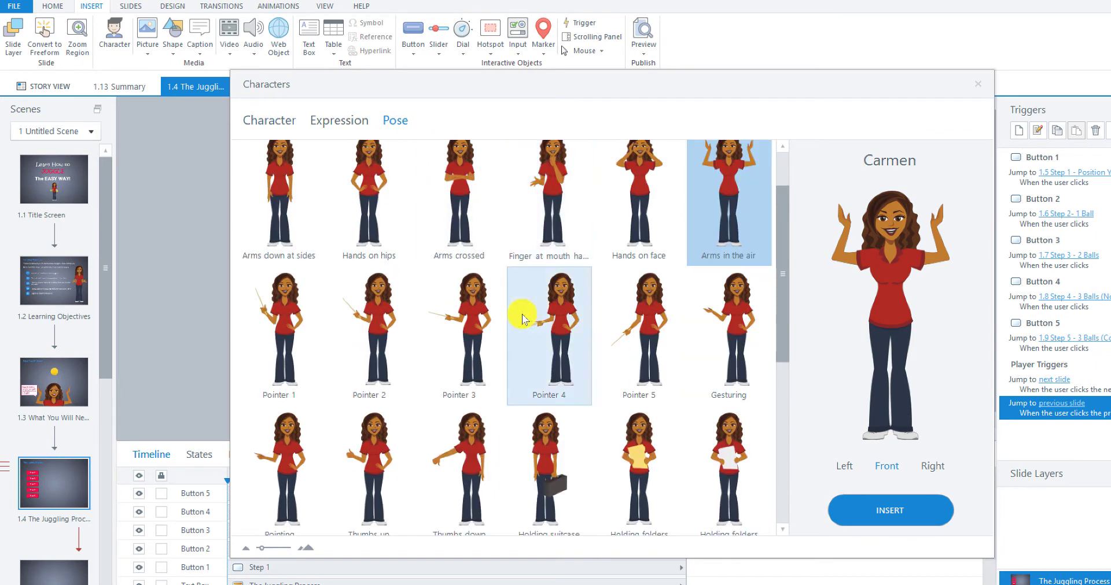
{"action": "left_click", "coordinate": [288, 463]}
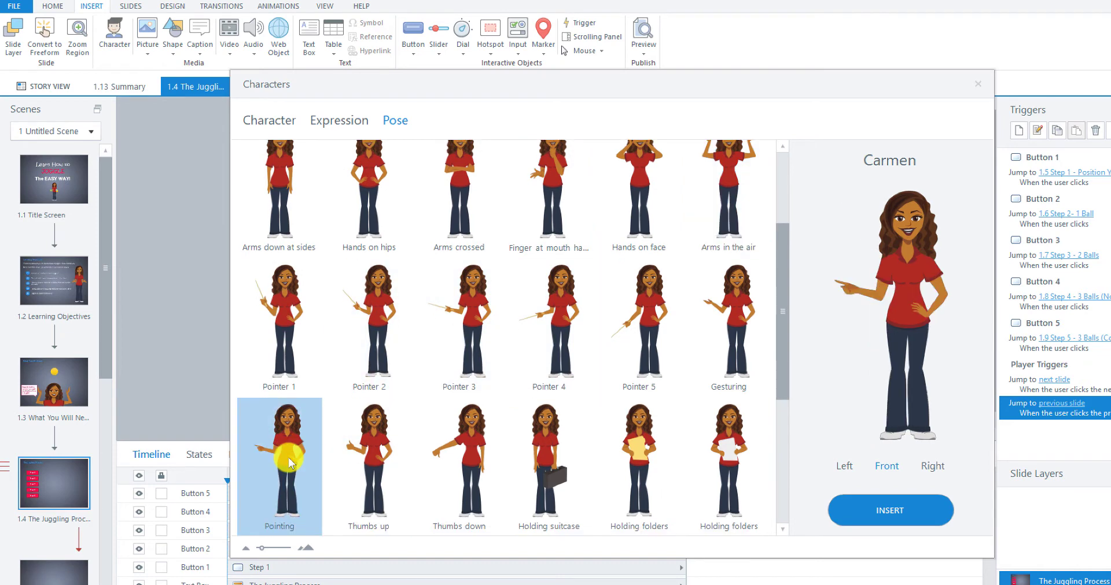
{"action": "left_click", "coordinate": [326, 119]}
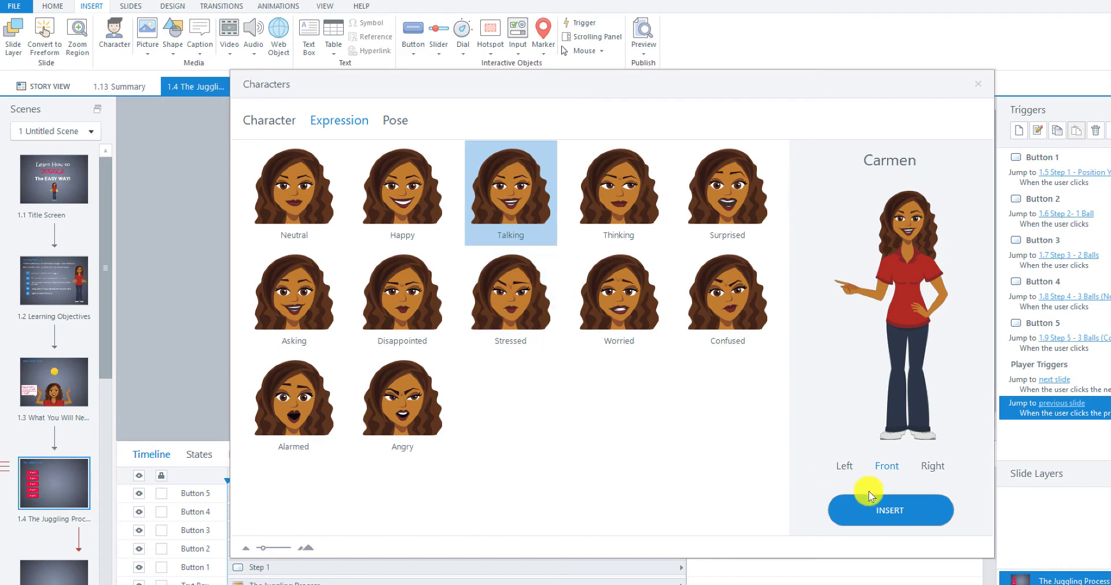
{"action": "left_click", "coordinate": [892, 506]}
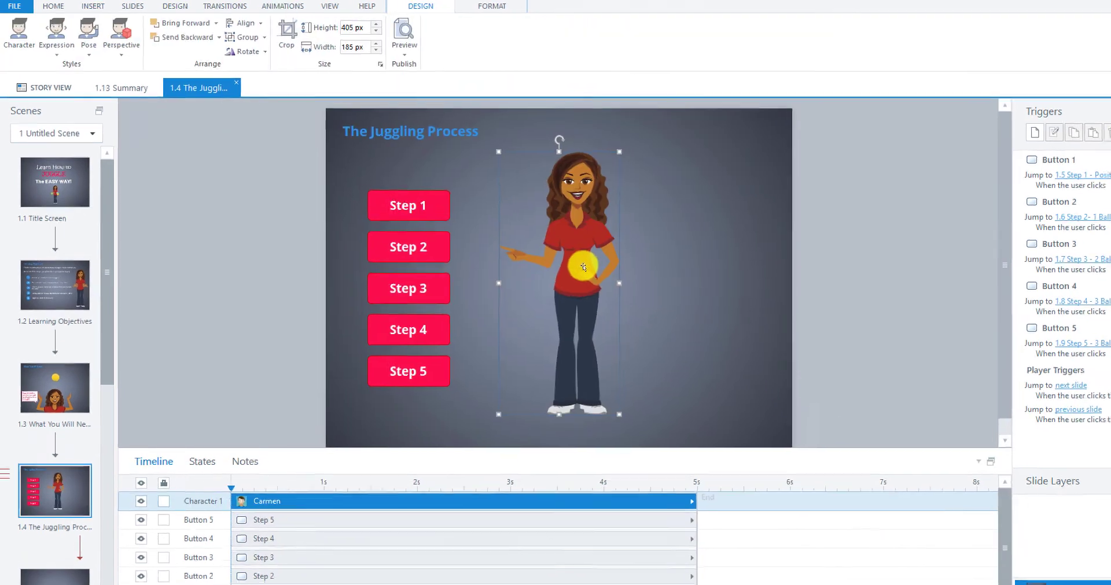
Step: Move Carmen to the right and shift the five Step buttons down and right toward her
{"action": "left_click_drag", "start_coordinate": [582, 265], "coordinate": [584, 267]}
{"action": "left_click_drag", "start_coordinate": [747, 342], "coordinate": [793, 342]}
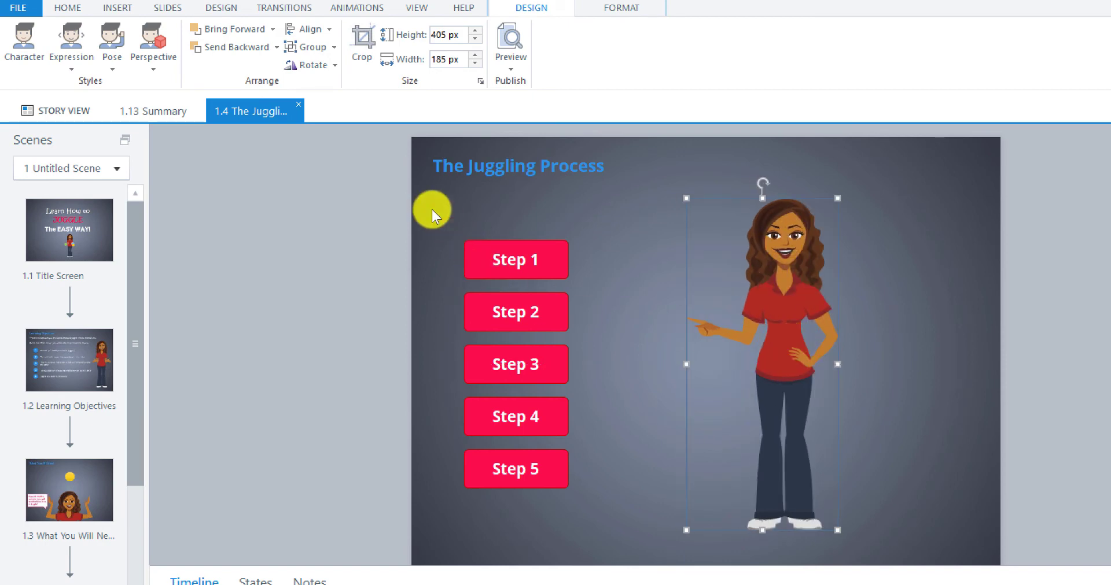
{"action": "left_click_drag", "start_coordinate": [441, 212], "coordinate": [616, 514]}
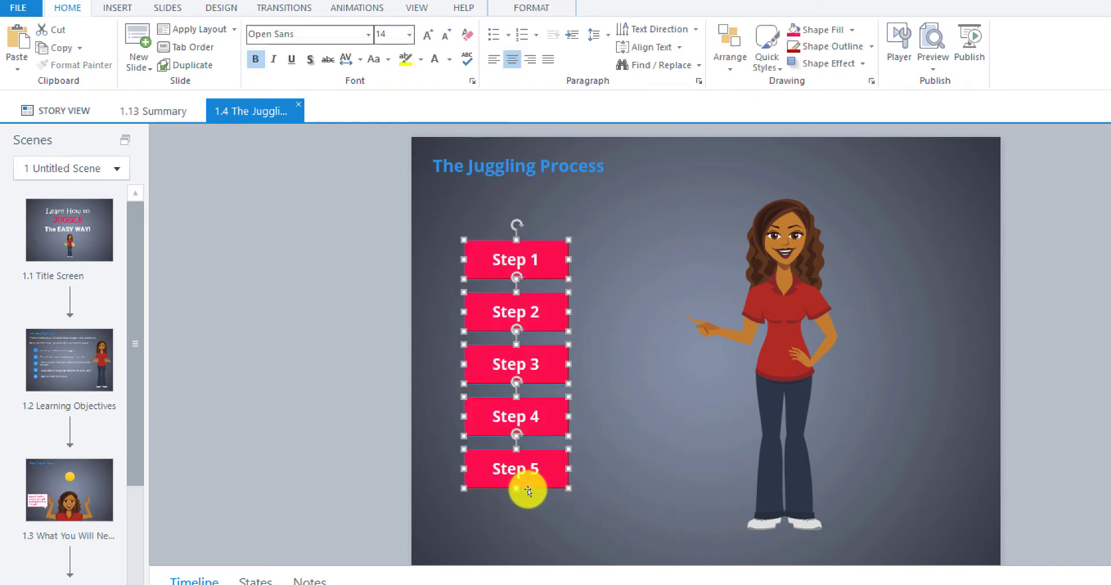
{"action": "left_click_drag", "start_coordinate": [529, 491], "coordinate": [585, 489]}
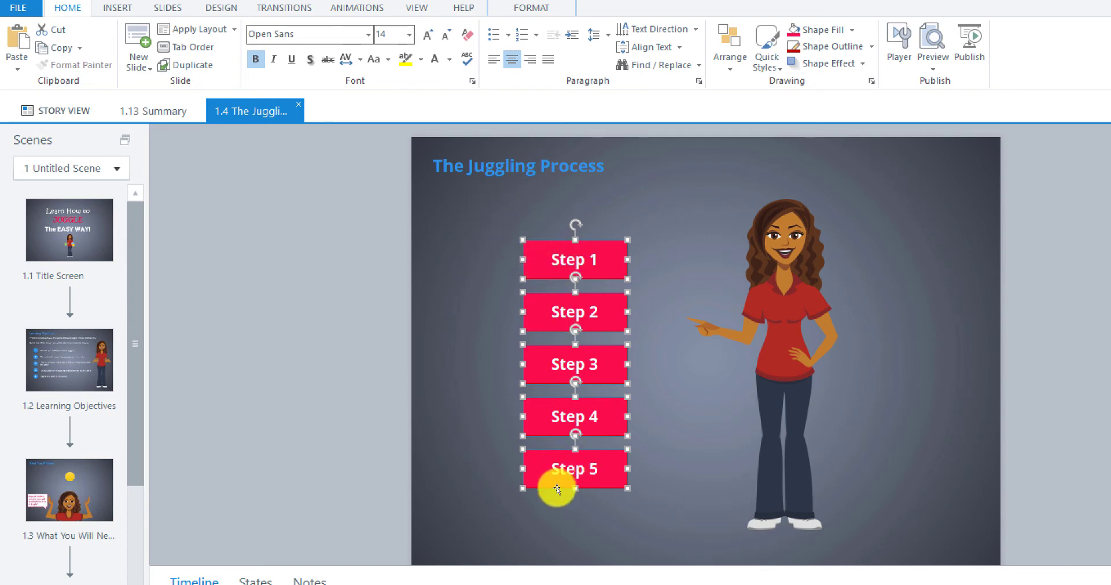
{"action": "left_click_drag", "start_coordinate": [557, 488], "coordinate": [558, 519]}
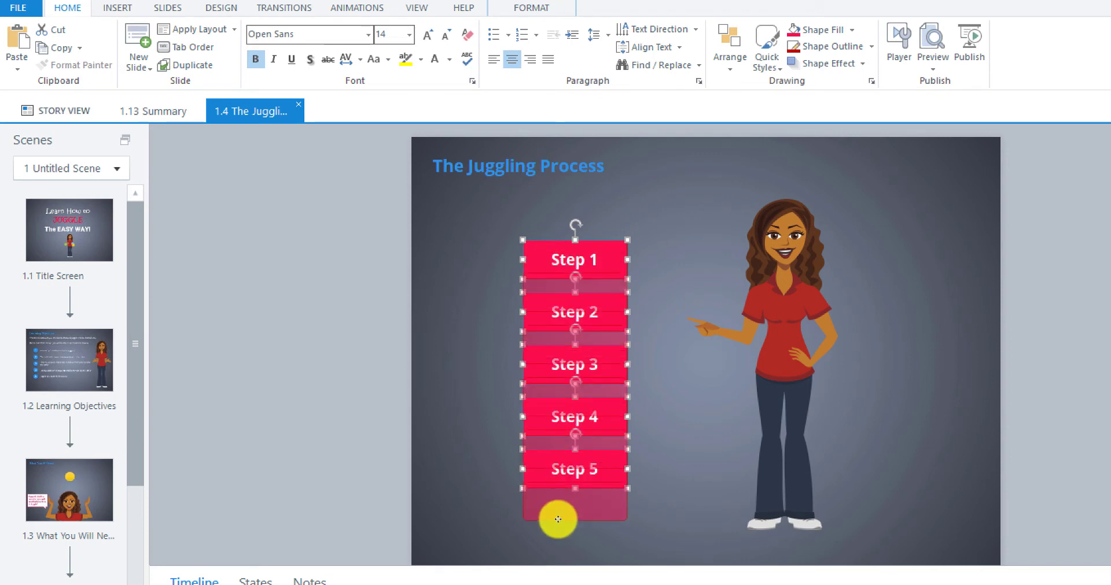
{"action": "left_click_drag", "start_coordinate": [558, 520], "coordinate": [557, 518]}
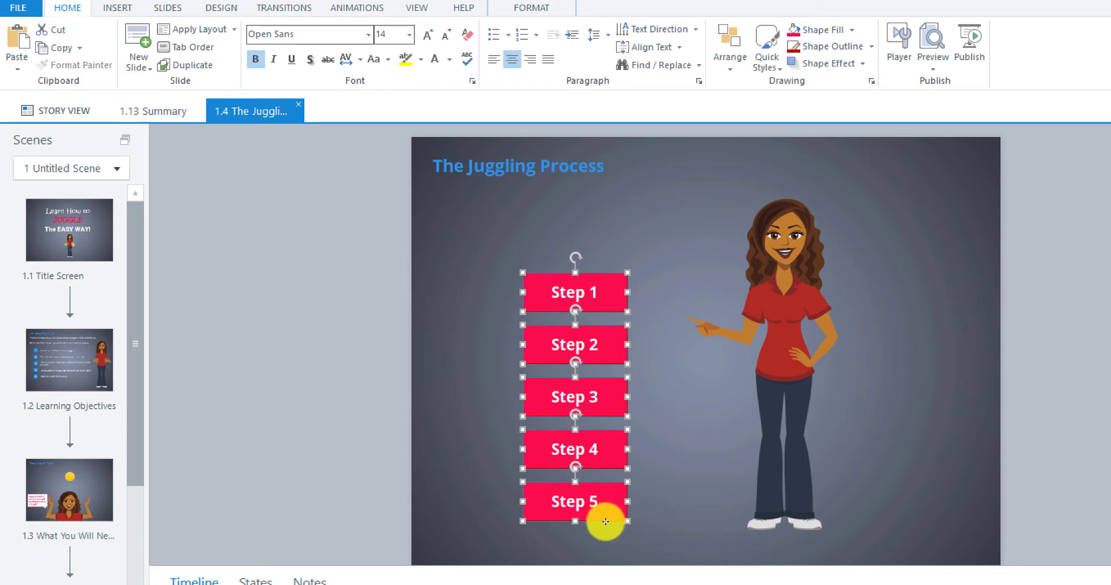
{"action": "left_click_drag", "start_coordinate": [606, 521], "coordinate": [685, 521]}
{"action": "left_click_drag", "start_coordinate": [793, 437], "coordinate": [752, 442]}
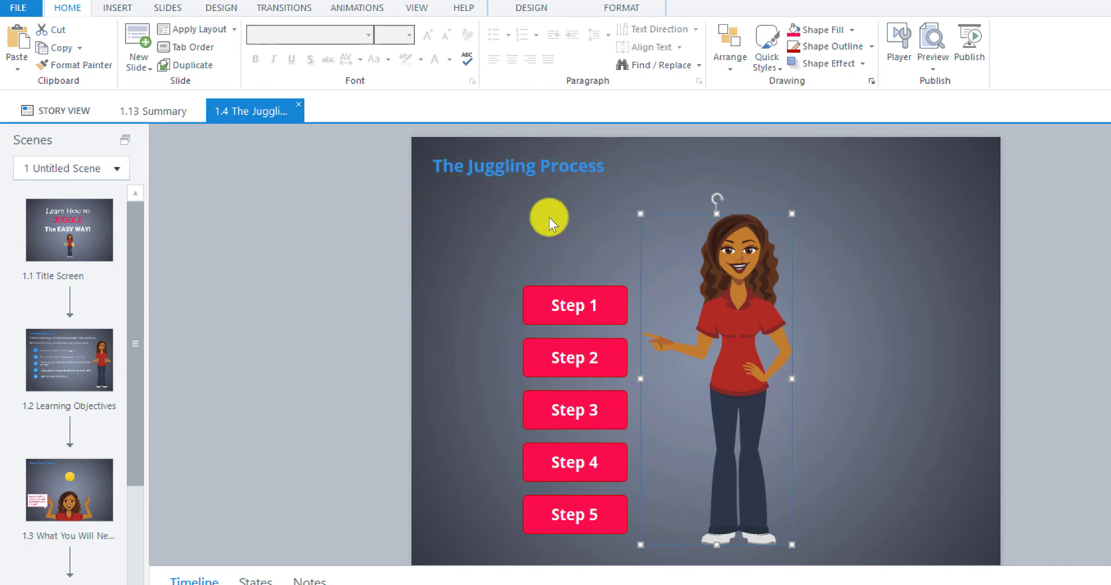
Step: Fine-tune the positions of Carmen and the Step button column until she points at them
{"action": "left_click", "coordinate": [855, 438]}
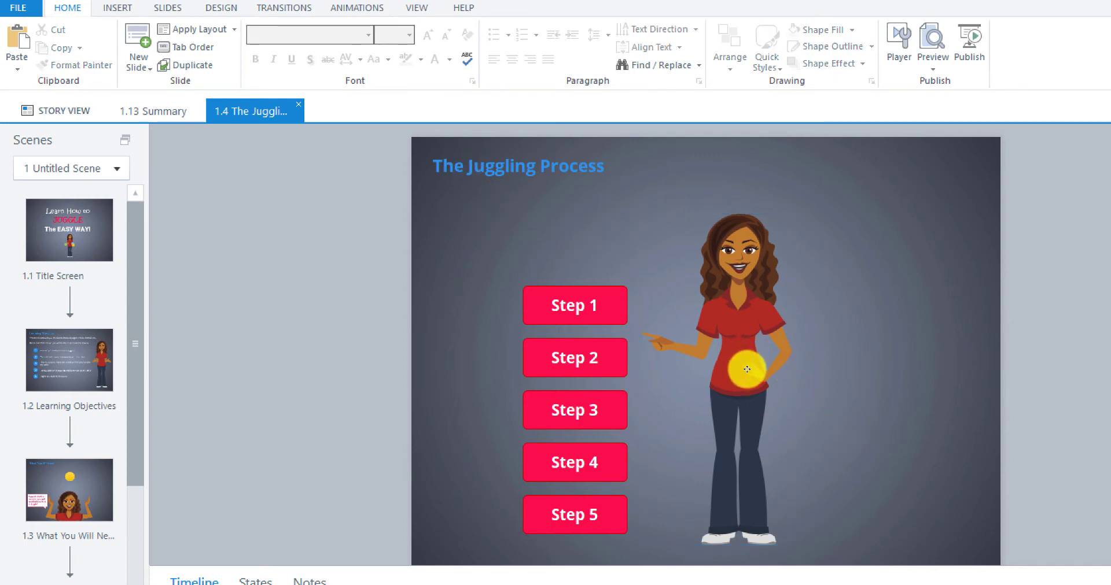
{"action": "left_click_drag", "start_coordinate": [745, 369], "coordinate": [766, 369]}
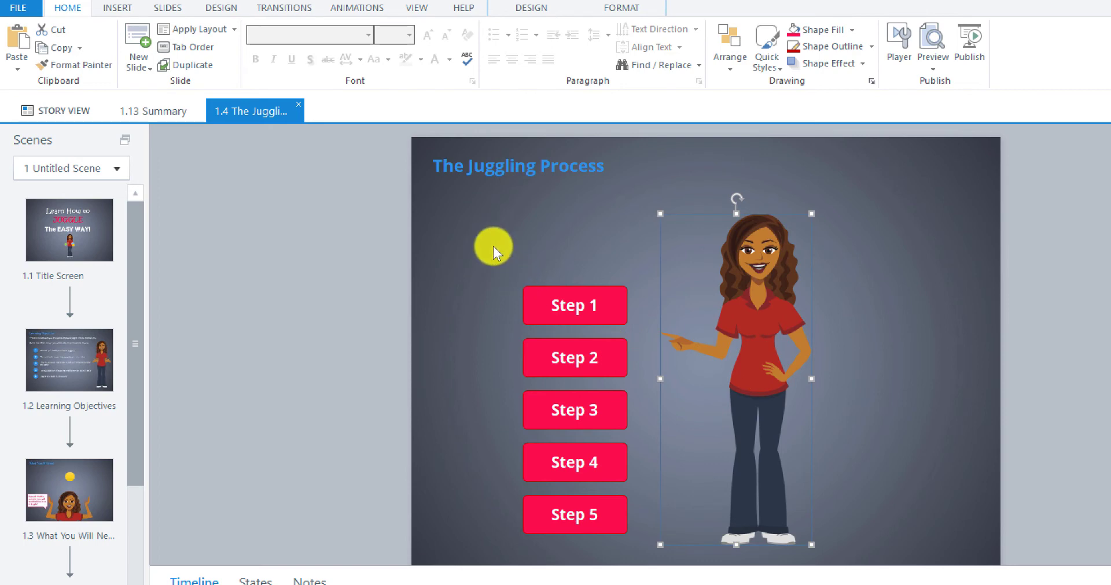
{"action": "left_click_drag", "start_coordinate": [493, 246], "coordinate": [658, 557]}
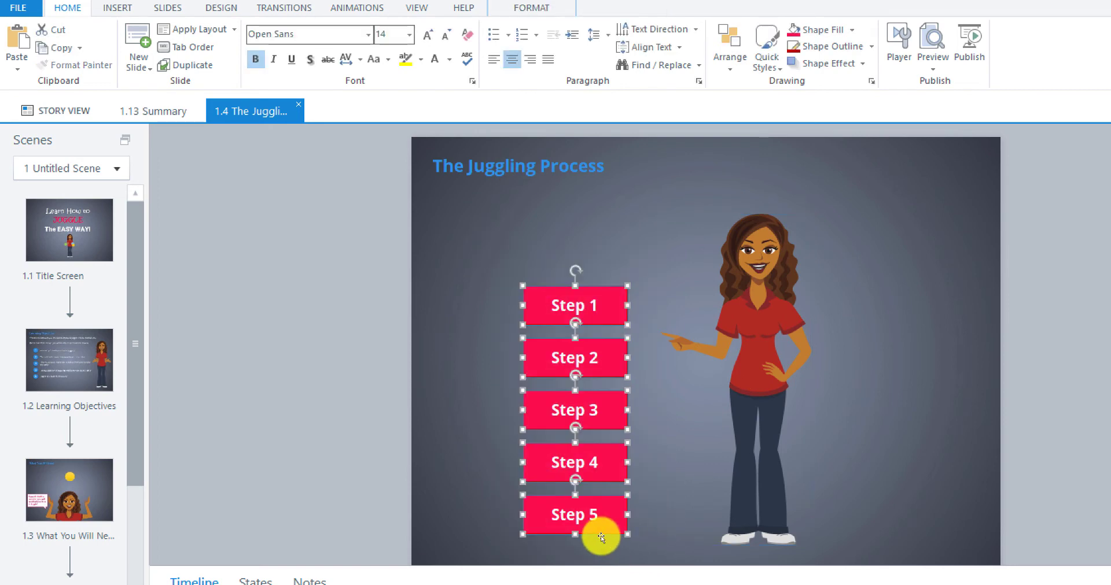
{"action": "left_click_drag", "start_coordinate": [599, 534], "coordinate": [630, 544]}
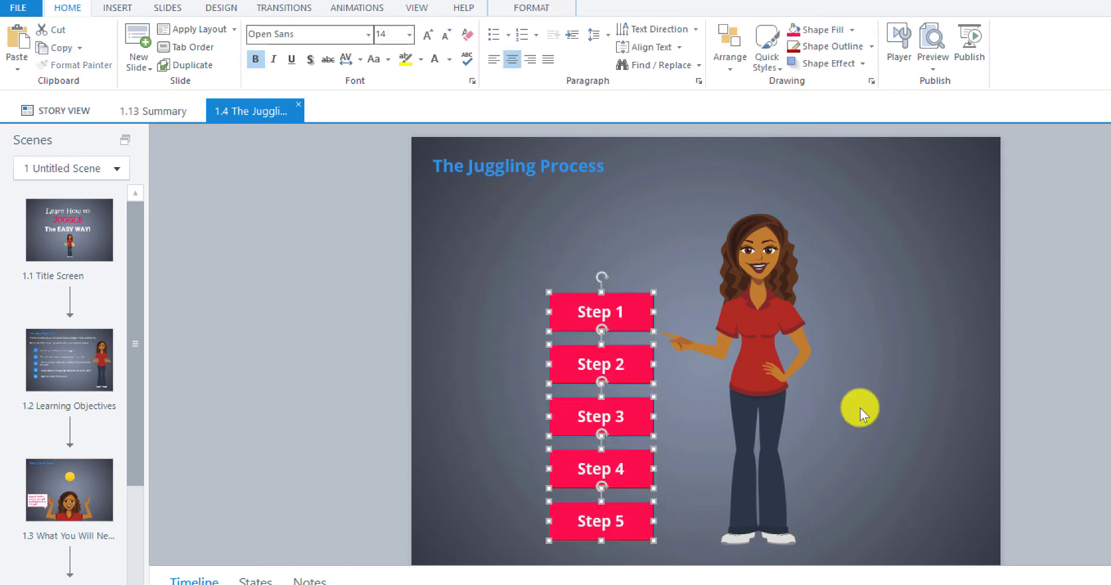
{"action": "left_click_drag", "start_coordinate": [768, 379], "coordinate": [788, 380]}
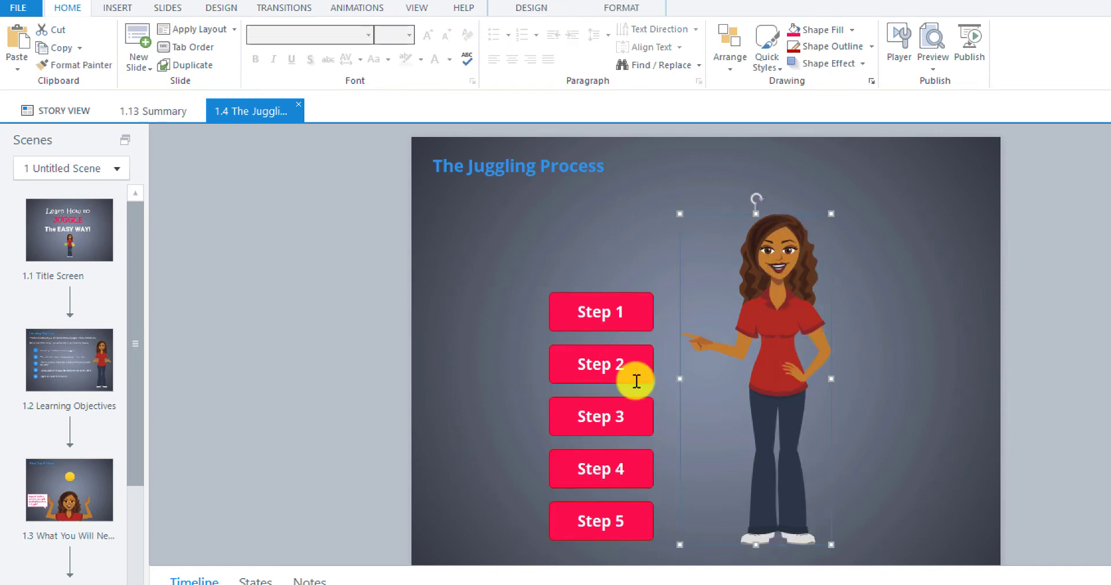
{"action": "left_click_drag", "start_coordinate": [493, 242], "coordinate": [640, 543]}
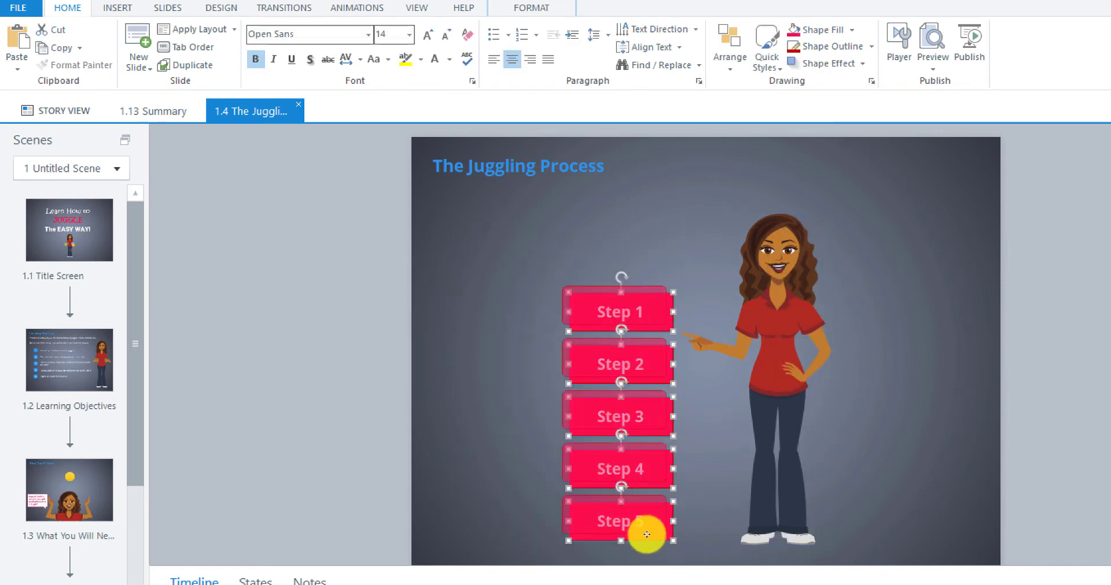
{"action": "left_click_drag", "start_coordinate": [645, 531], "coordinate": [650, 544]}
{"action": "key", "text": "Escape"}
{"action": "left_click_drag", "start_coordinate": [585, 289], "coordinate": [644, 526]}
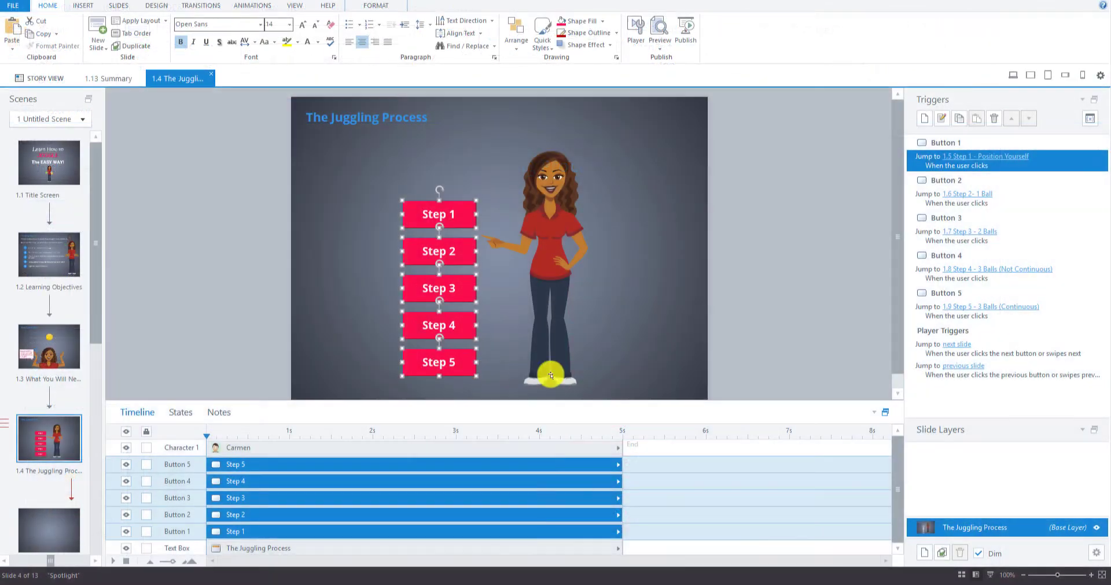
{"action": "left_click", "coordinate": [620, 354]}
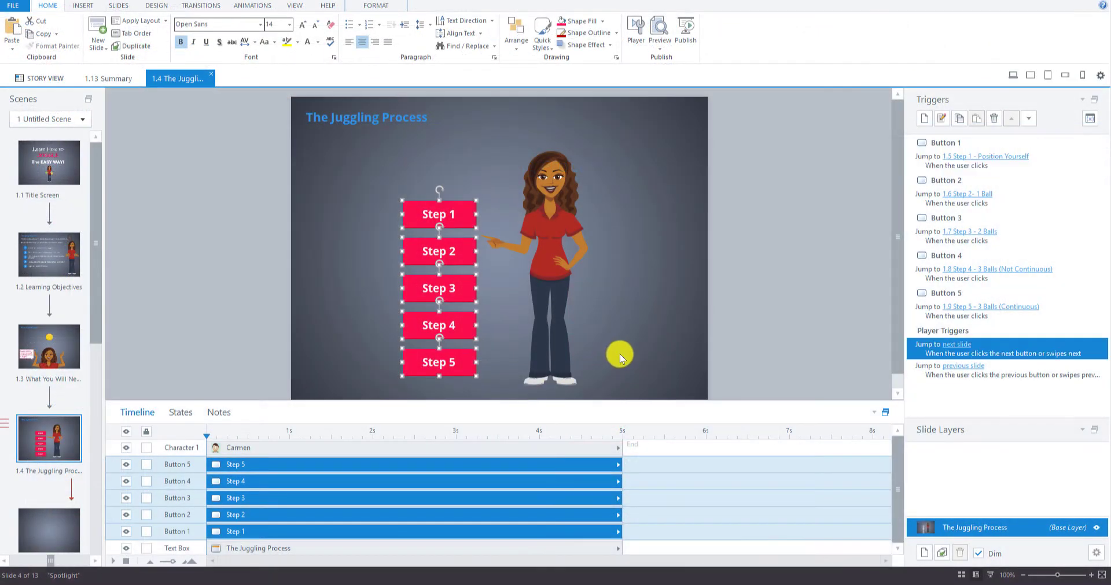